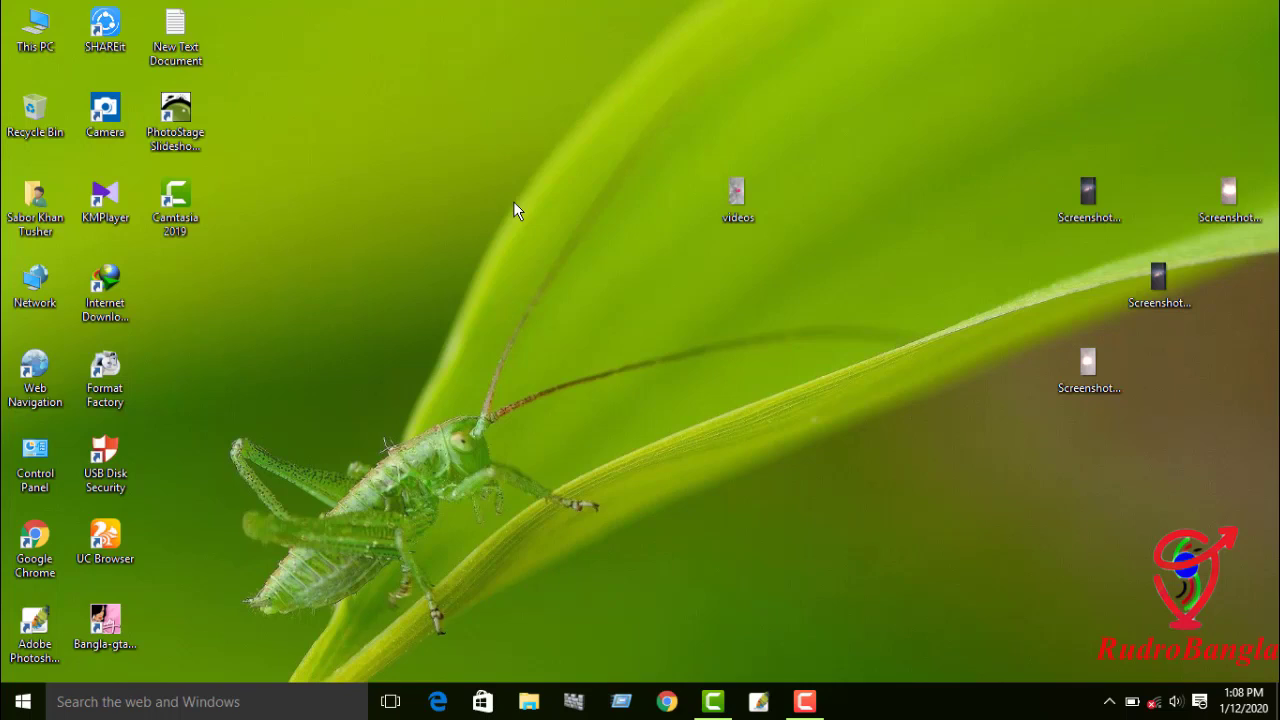
right_click(513, 201)
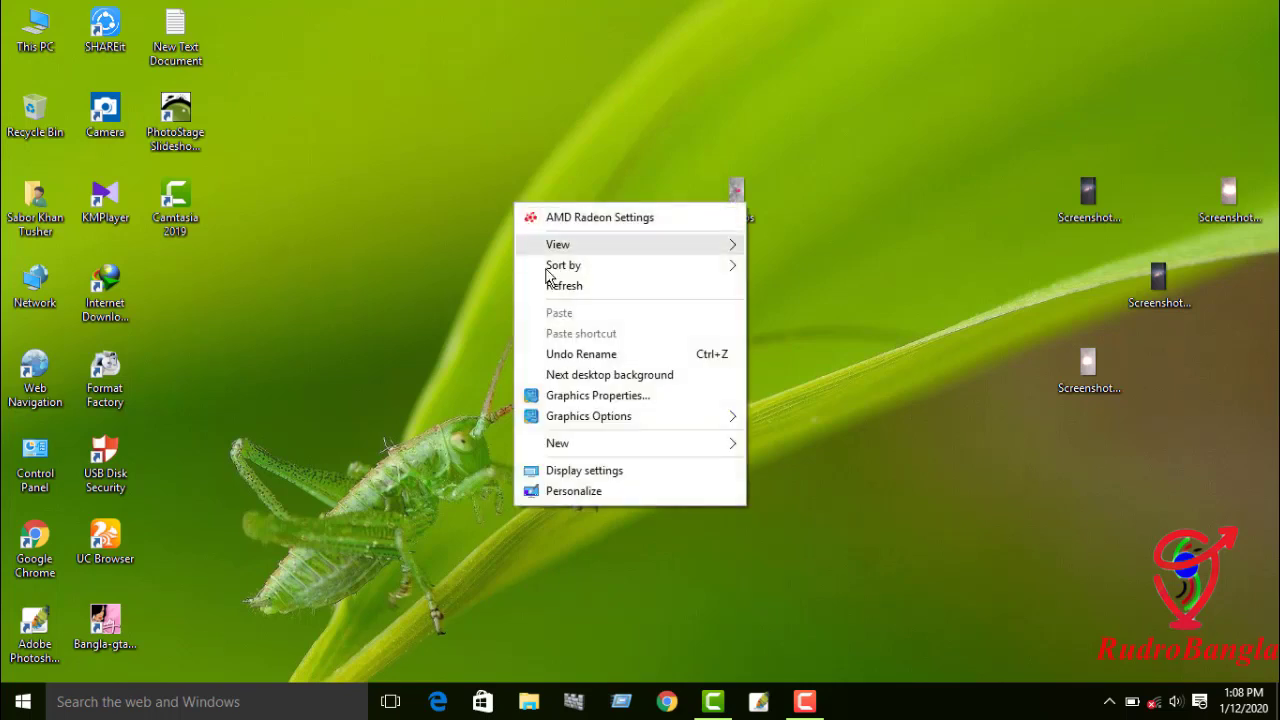
left_click(553, 278)
right_click(554, 273)
left_click(605, 355)
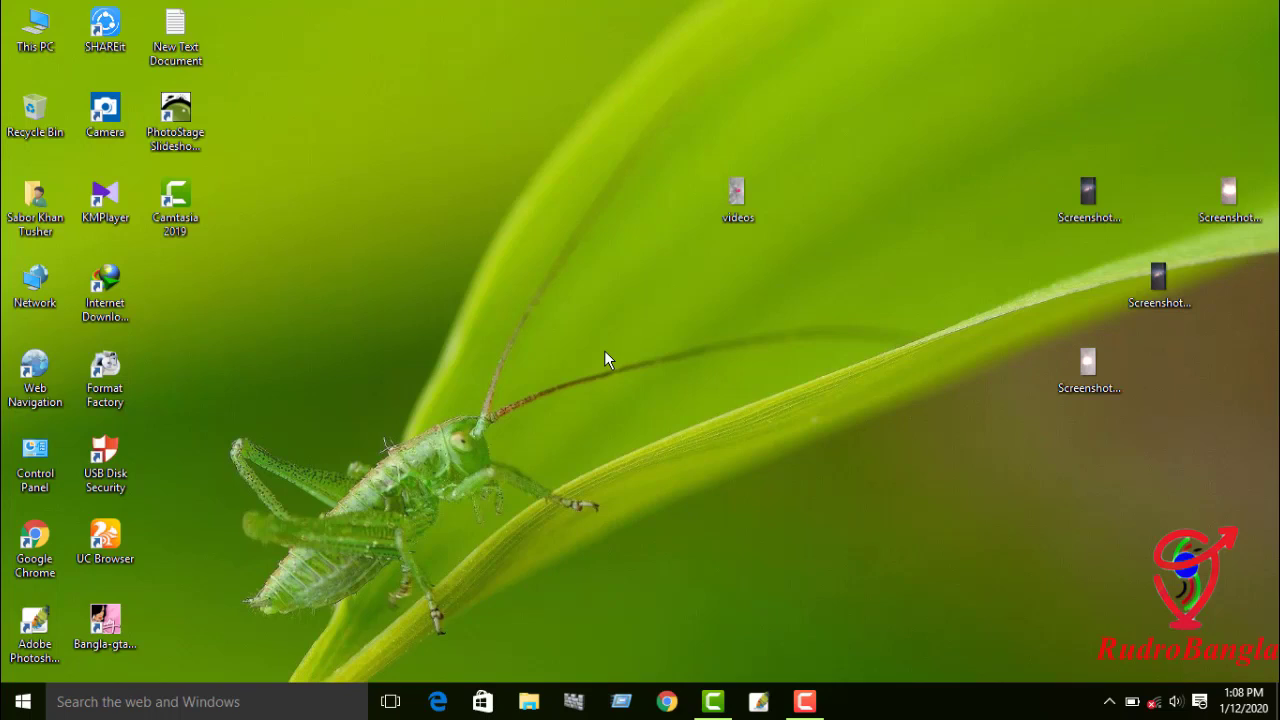
right_click(604, 350)
left_click(673, 432)
- Switch to Camtasia and look through the available options for importing media
left_click(712, 701)
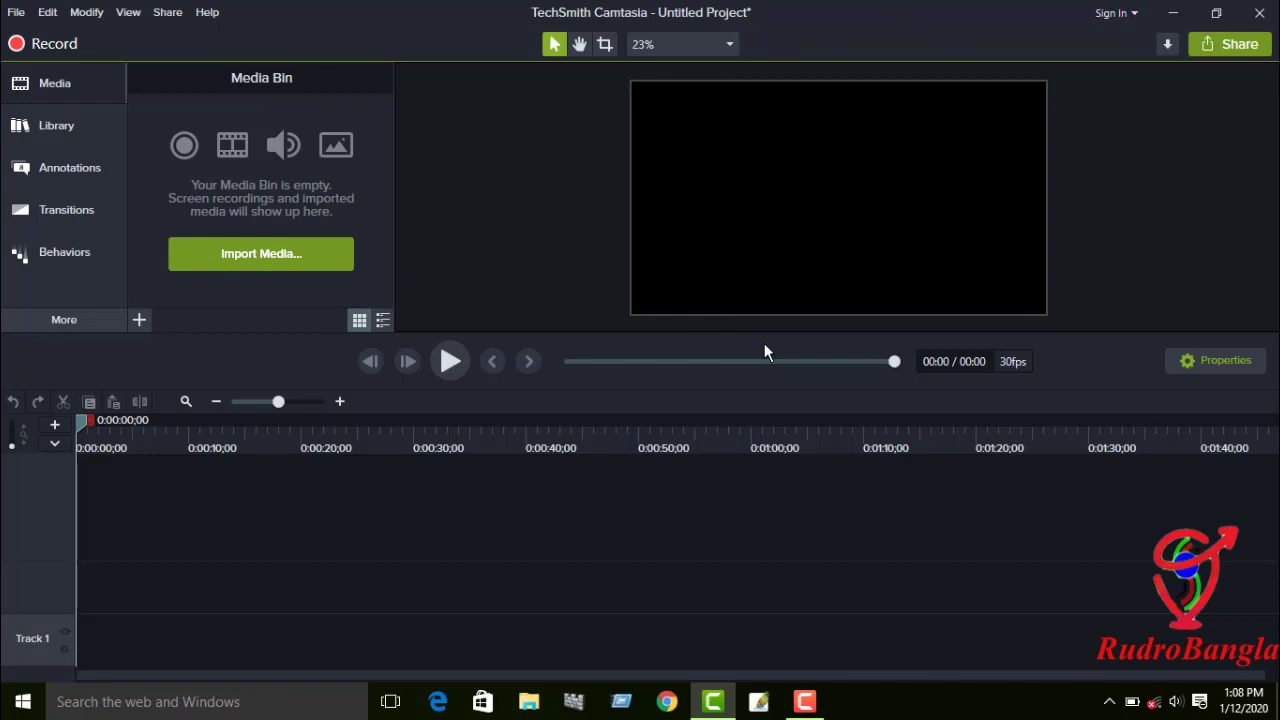
left_click(140, 320)
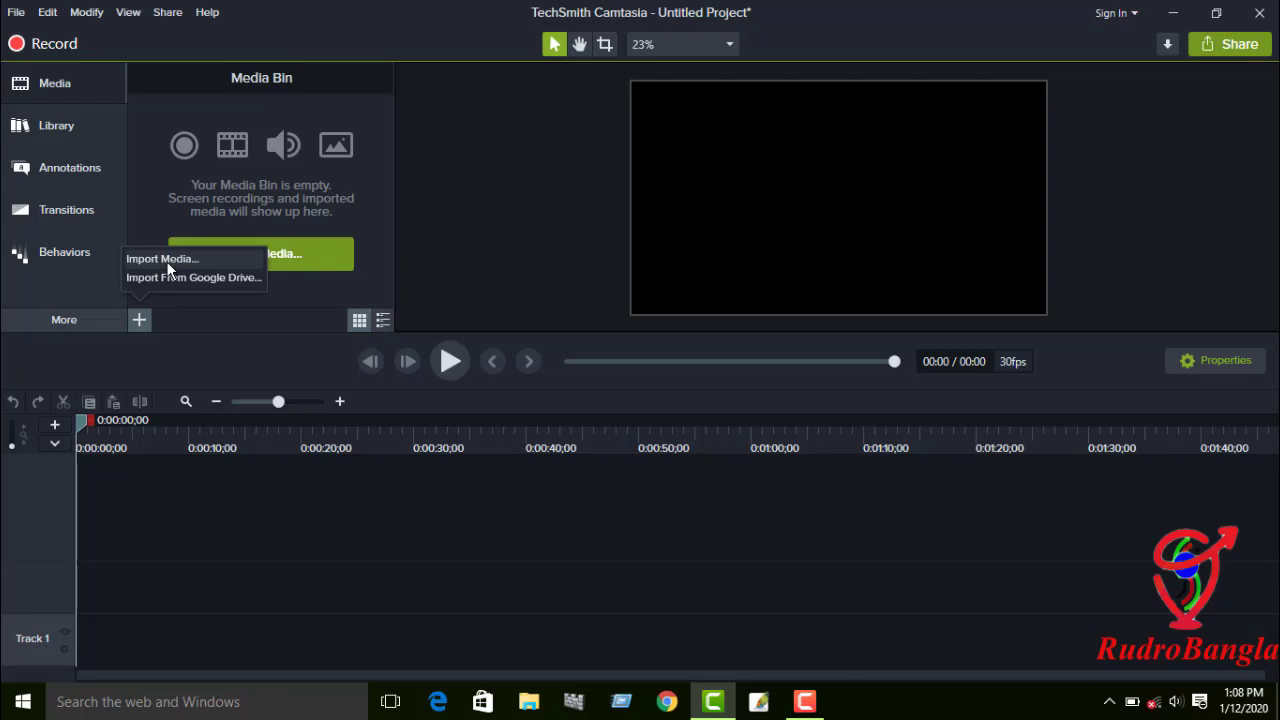
left_click(488, 193)
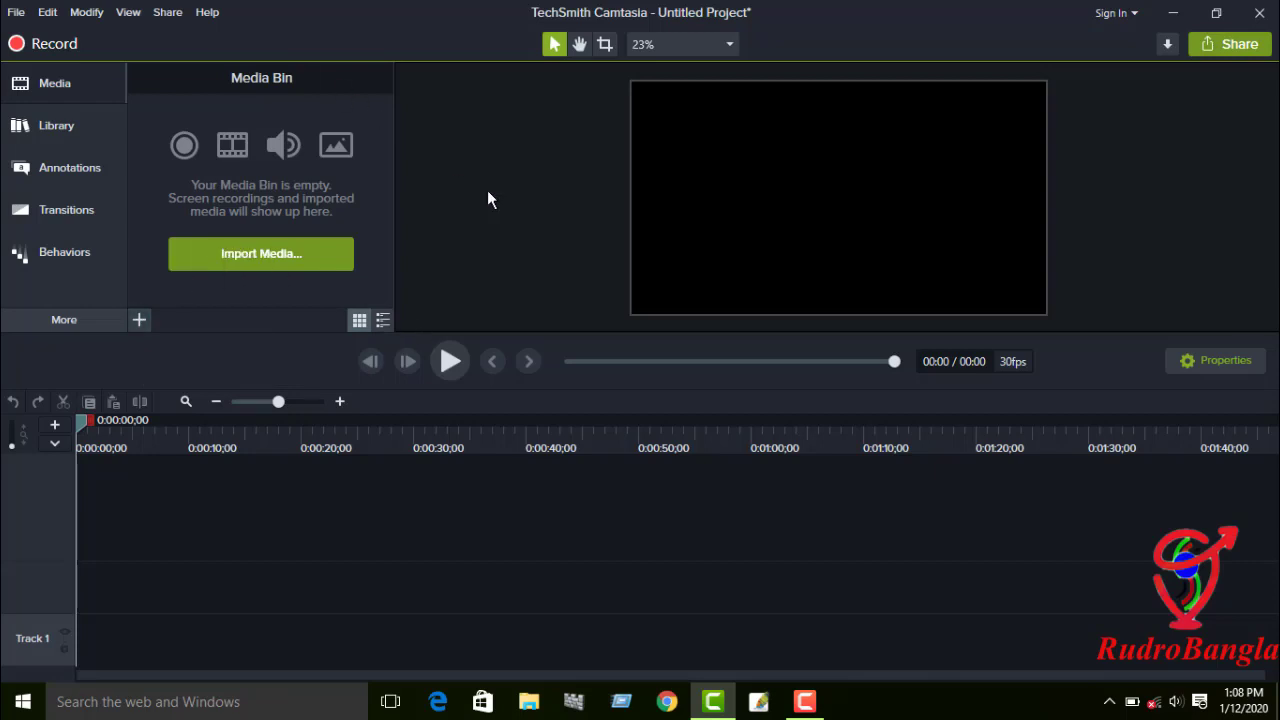
left_click(17, 13)
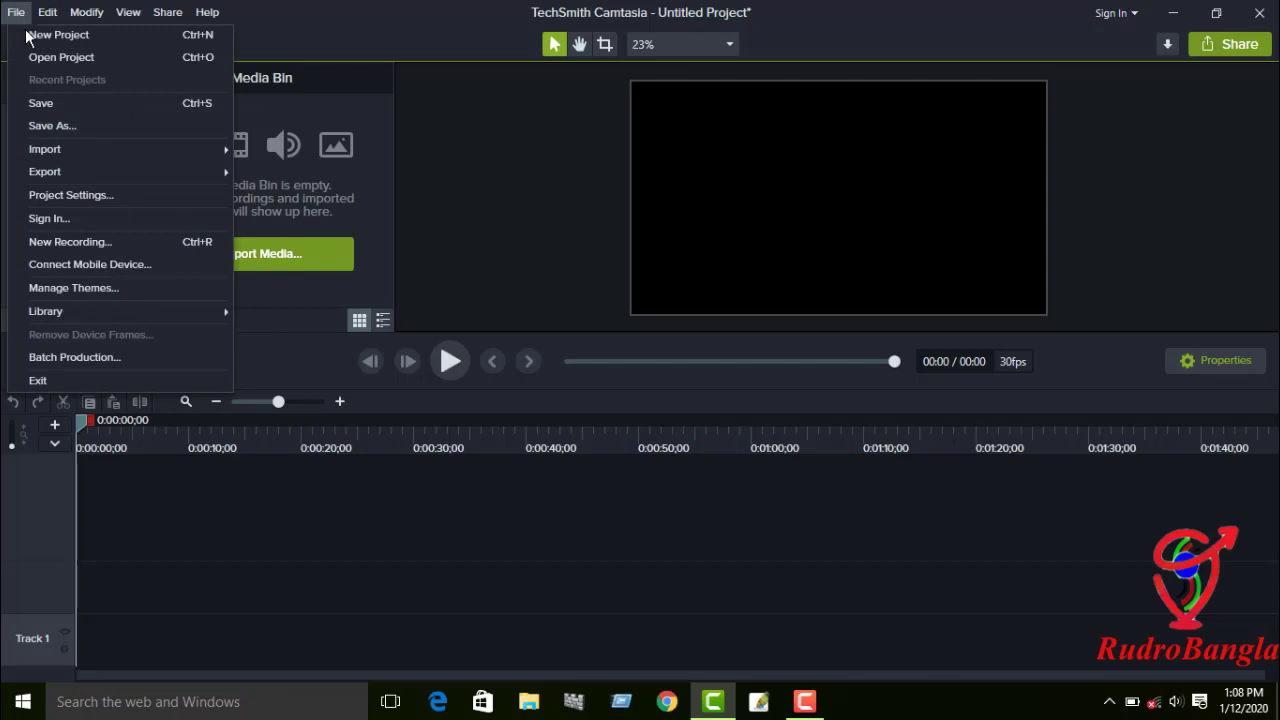
mouse_move(57, 148)
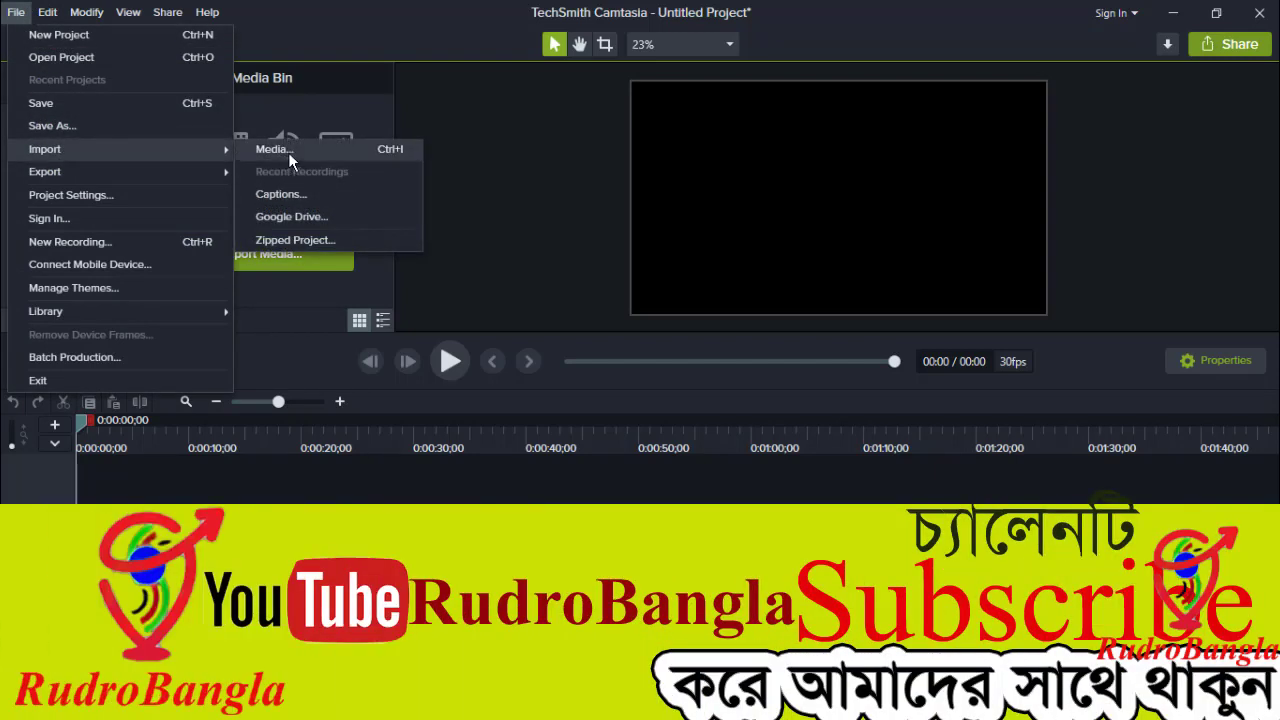
left_click(526, 150)
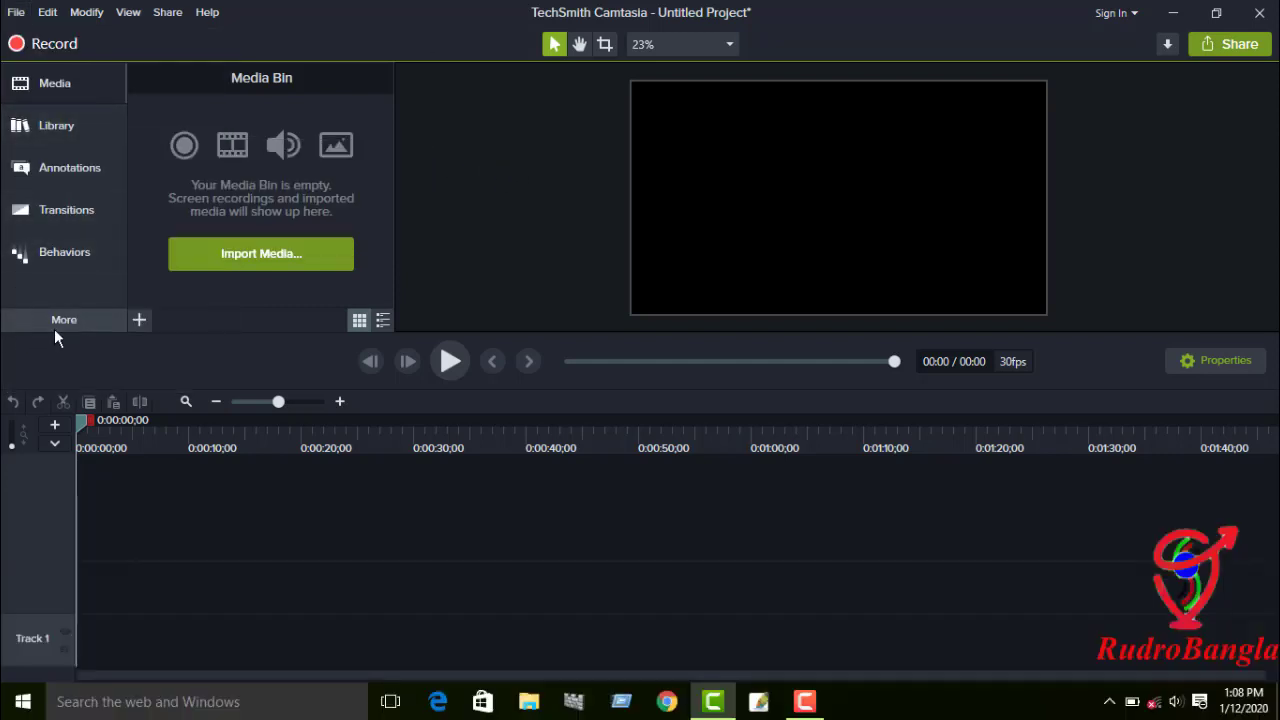
- Import the videos file from the Desktop folder into the Media Bin
left_click(144, 325)
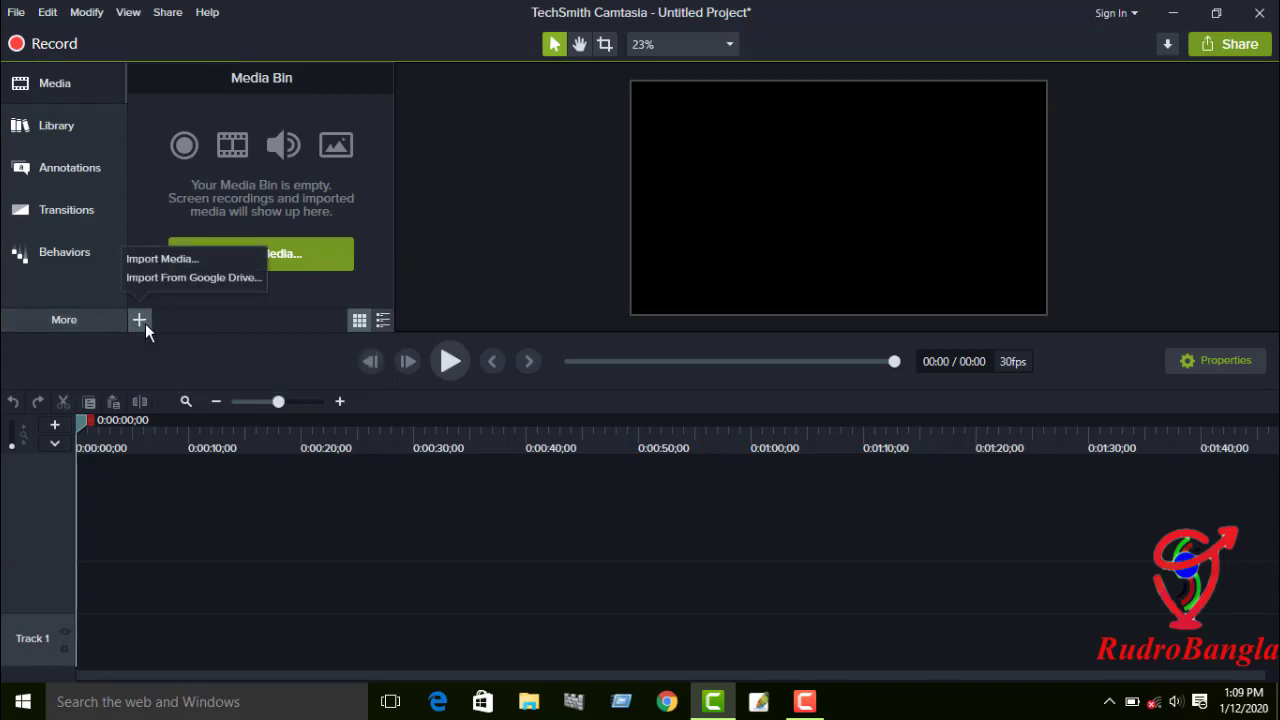
left_click(199, 265)
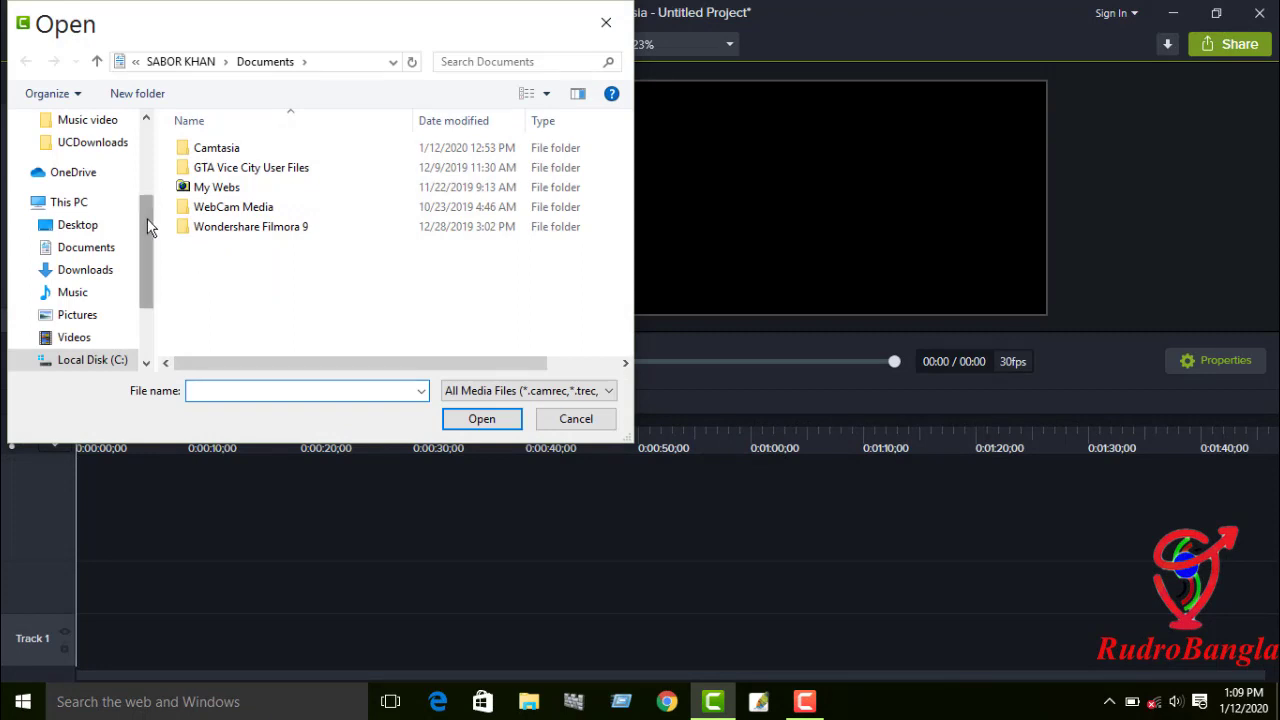
left_click_drag(147, 218, 146, 161)
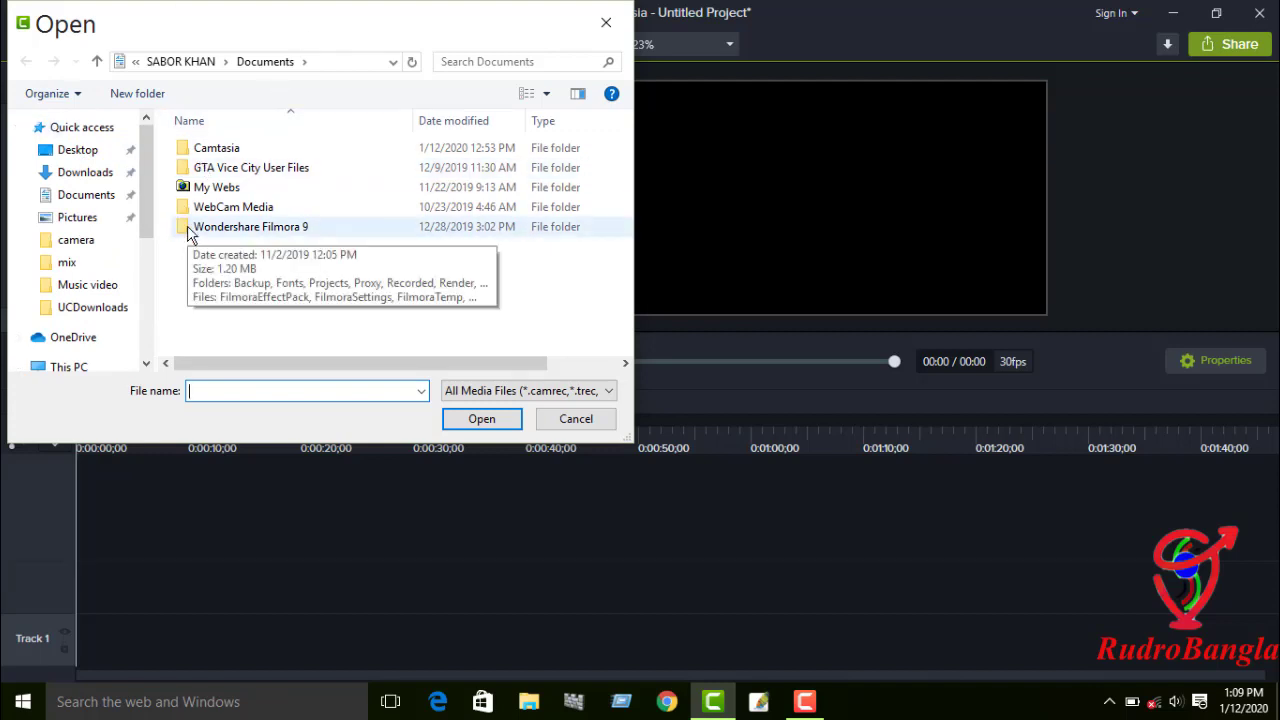
left_click(88, 153)
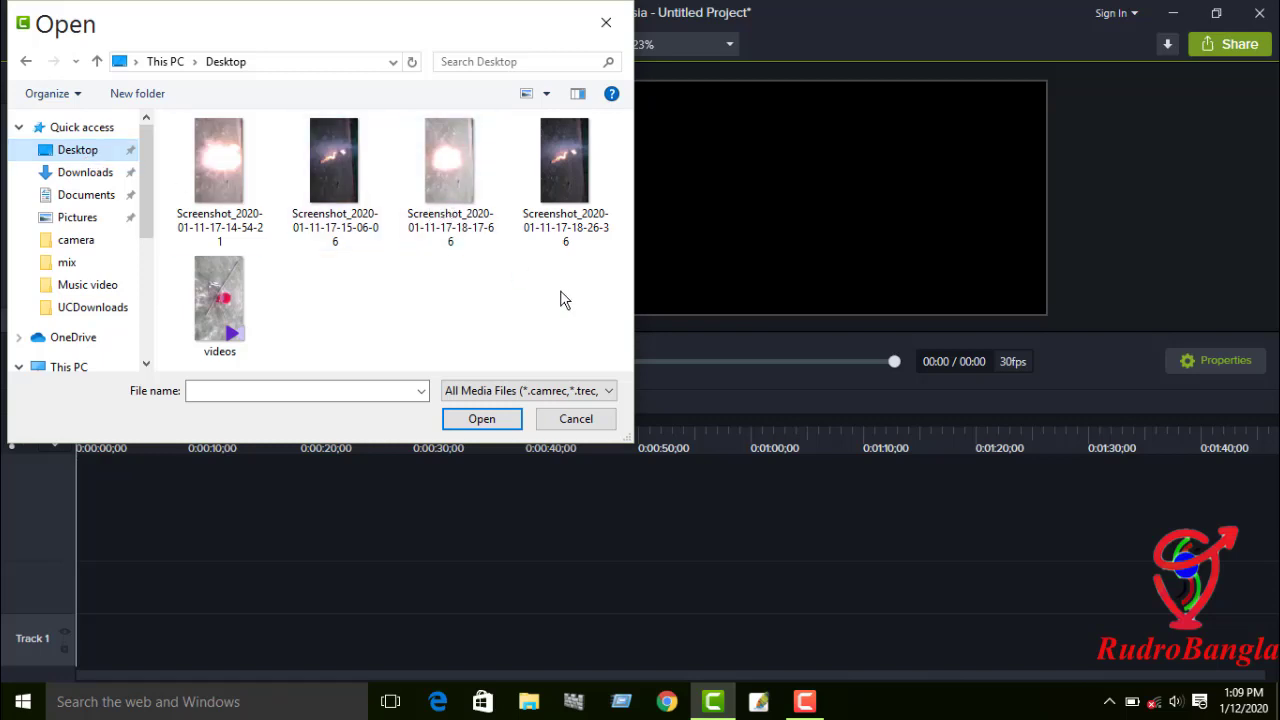
left_click(226, 312)
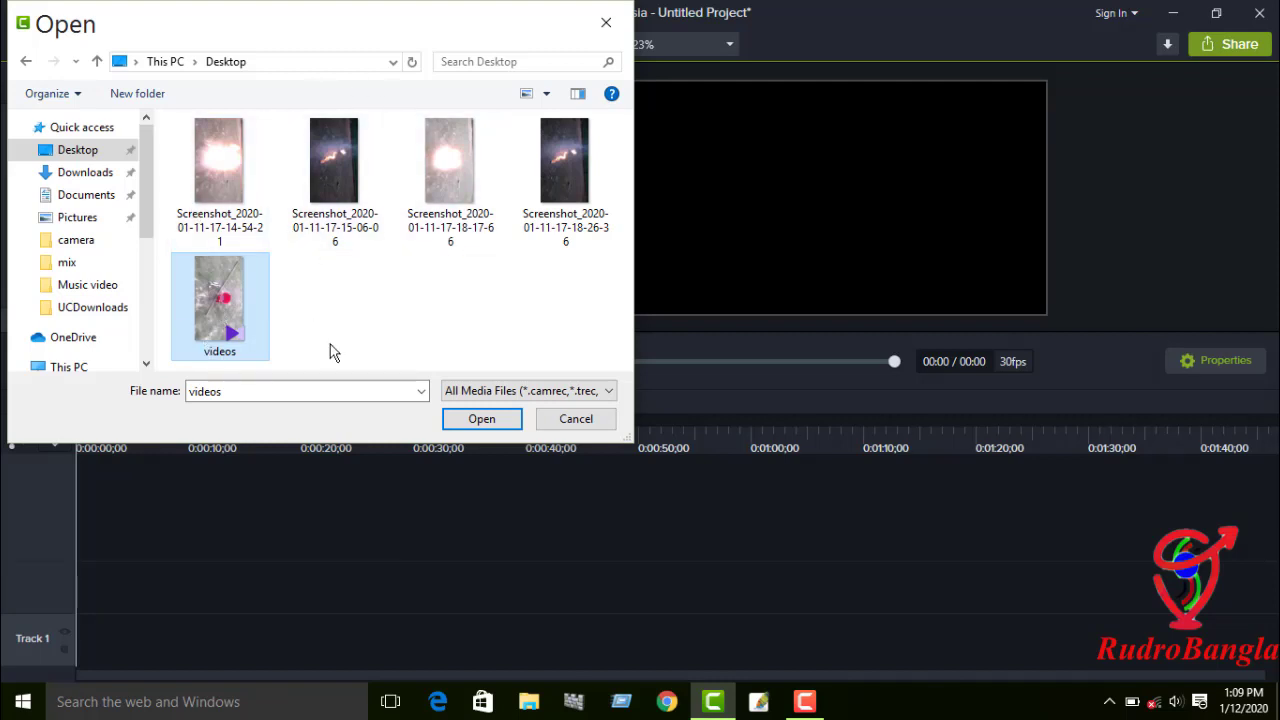
left_click(482, 420)
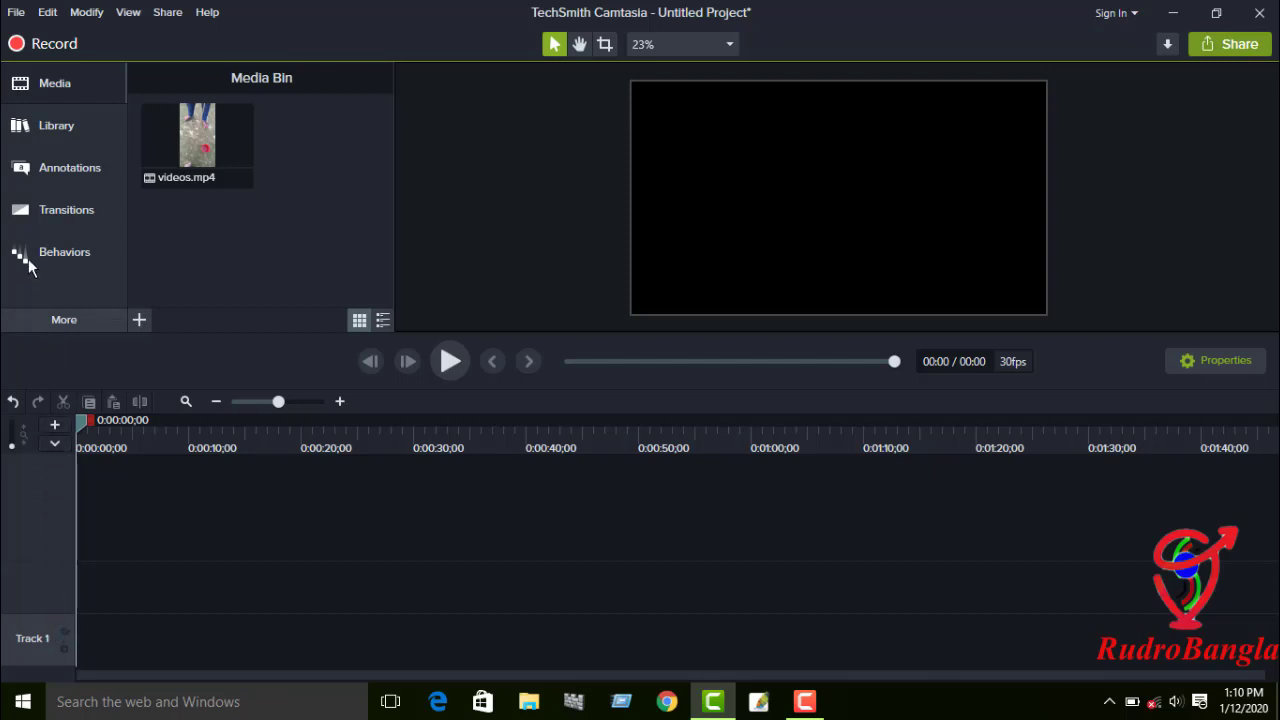
- Add two more tracks to the timeline and place videos.mp4 at the start of Track 2
left_click(56, 425)
left_click(61, 427)
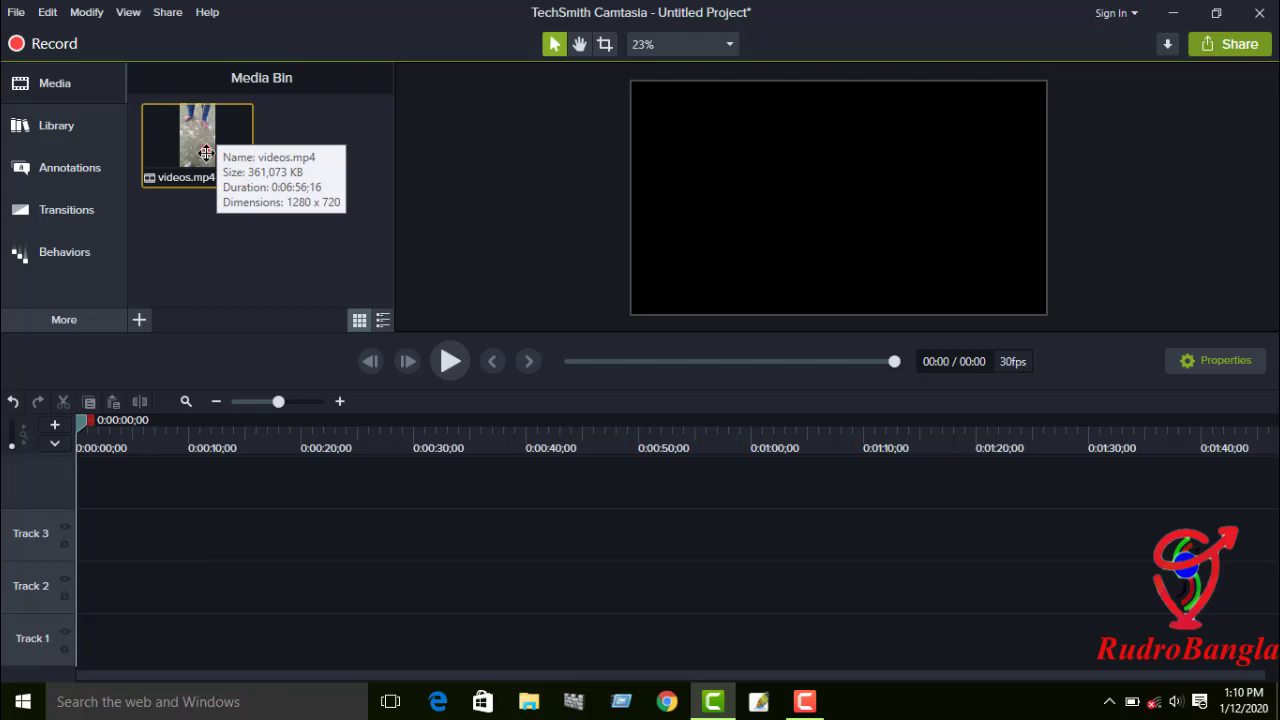
mouse_move(195, 136)
left_mouse_down()
mouse_move(257, 334)
mouse_move(276, 577)
mouse_move(76, 585)
left_mouse_up()
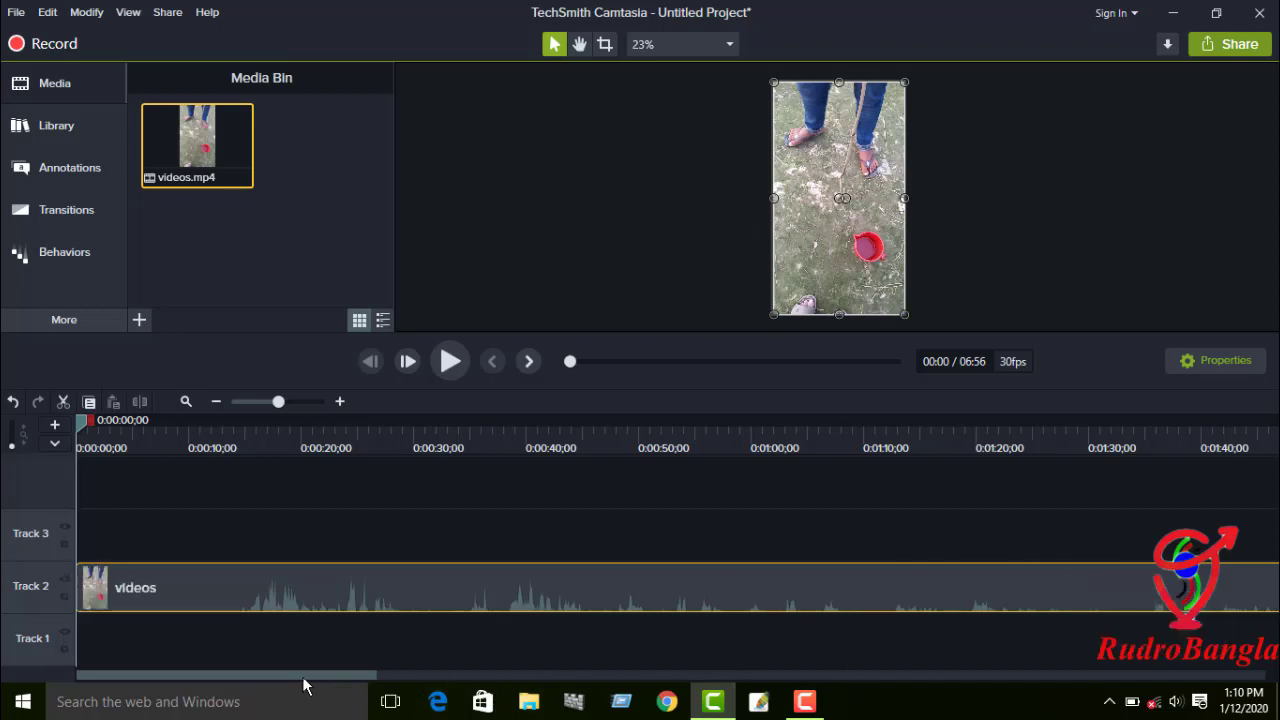
- Fit the whole clip in the timeline and move the playhead to about 0:02:15
left_click_drag(337, 675, 199, 711)
left_click(211, 405)
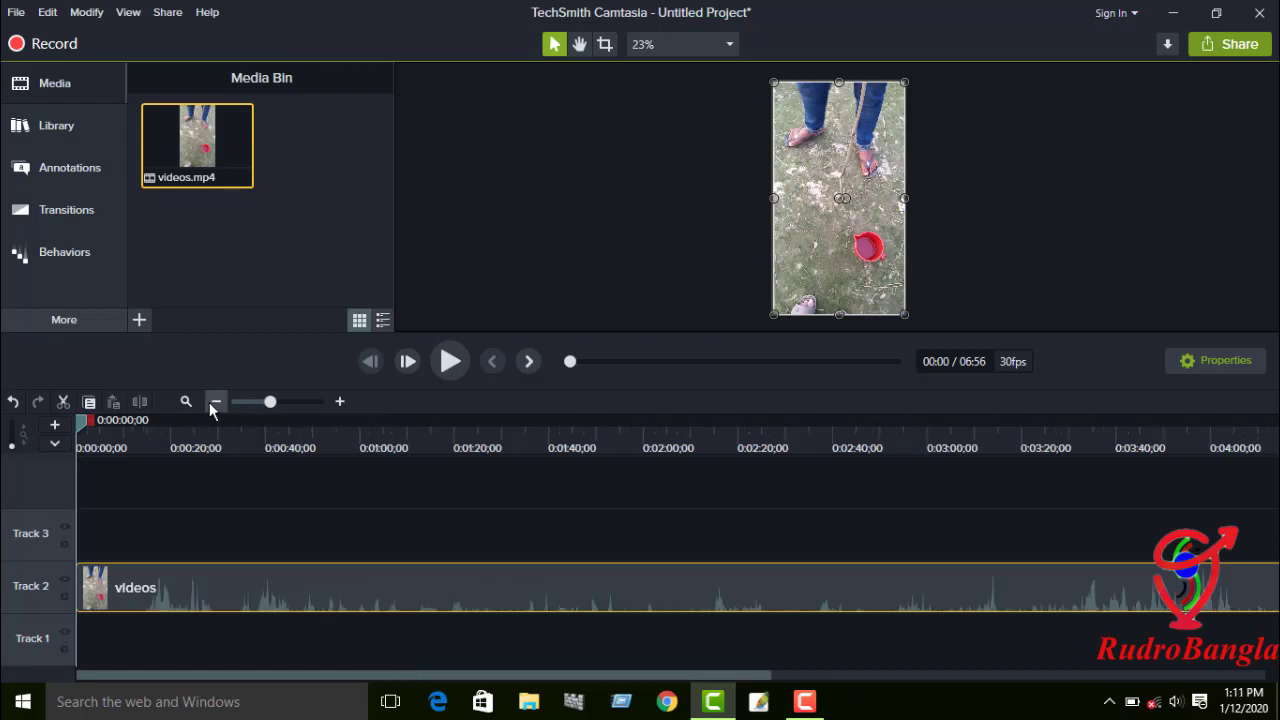
left_click(261, 403)
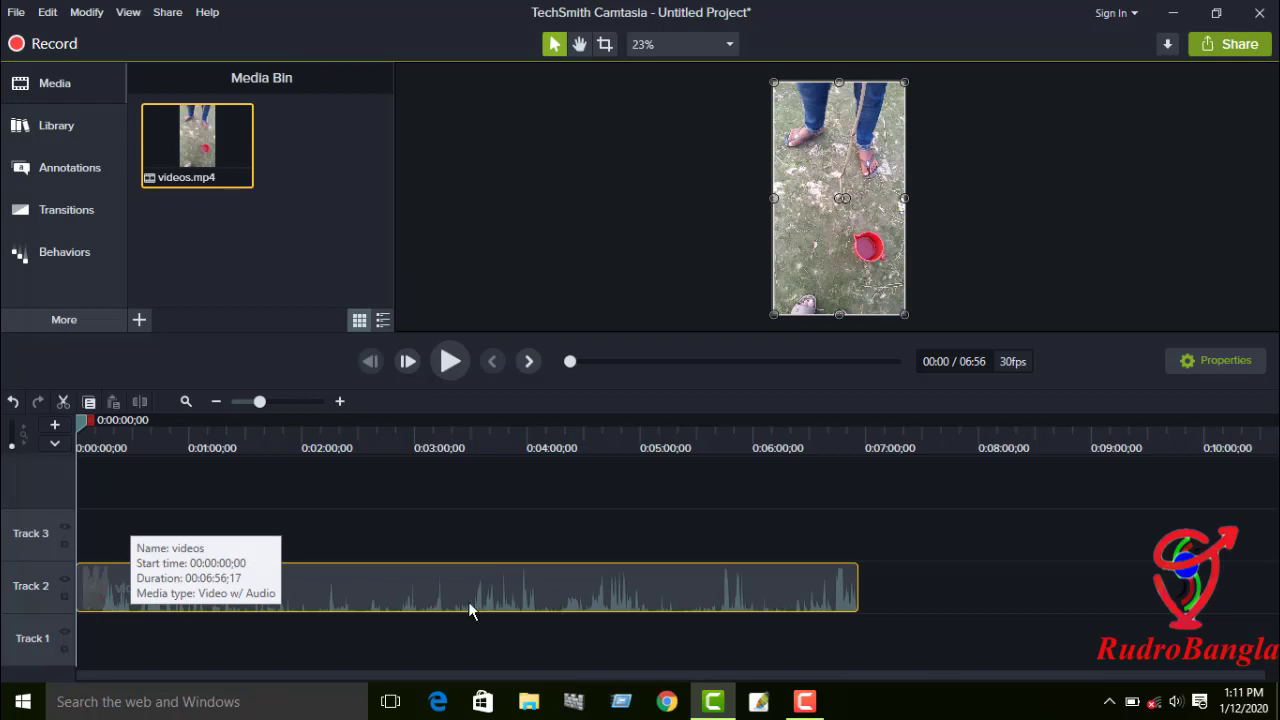
left_click_drag(82, 427, 333, 446)
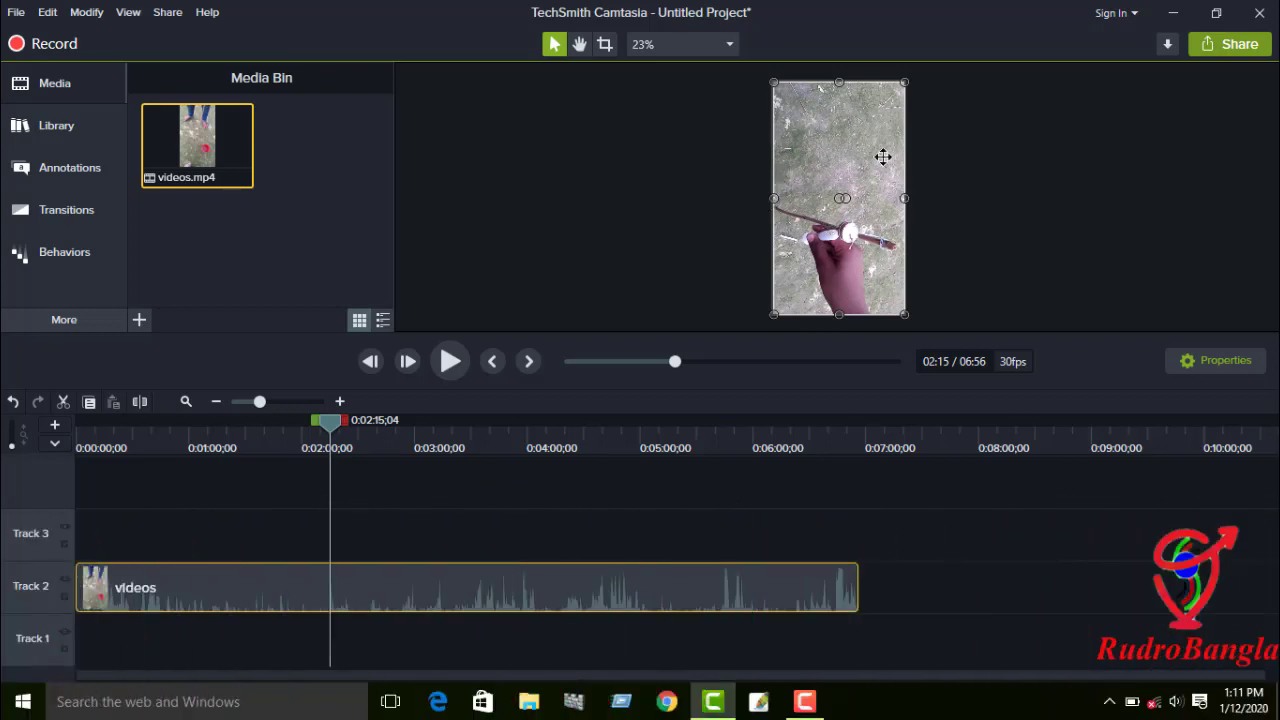
- Show the properties of the videos clip and set its Z rotation to 90°
left_click(1215, 361)
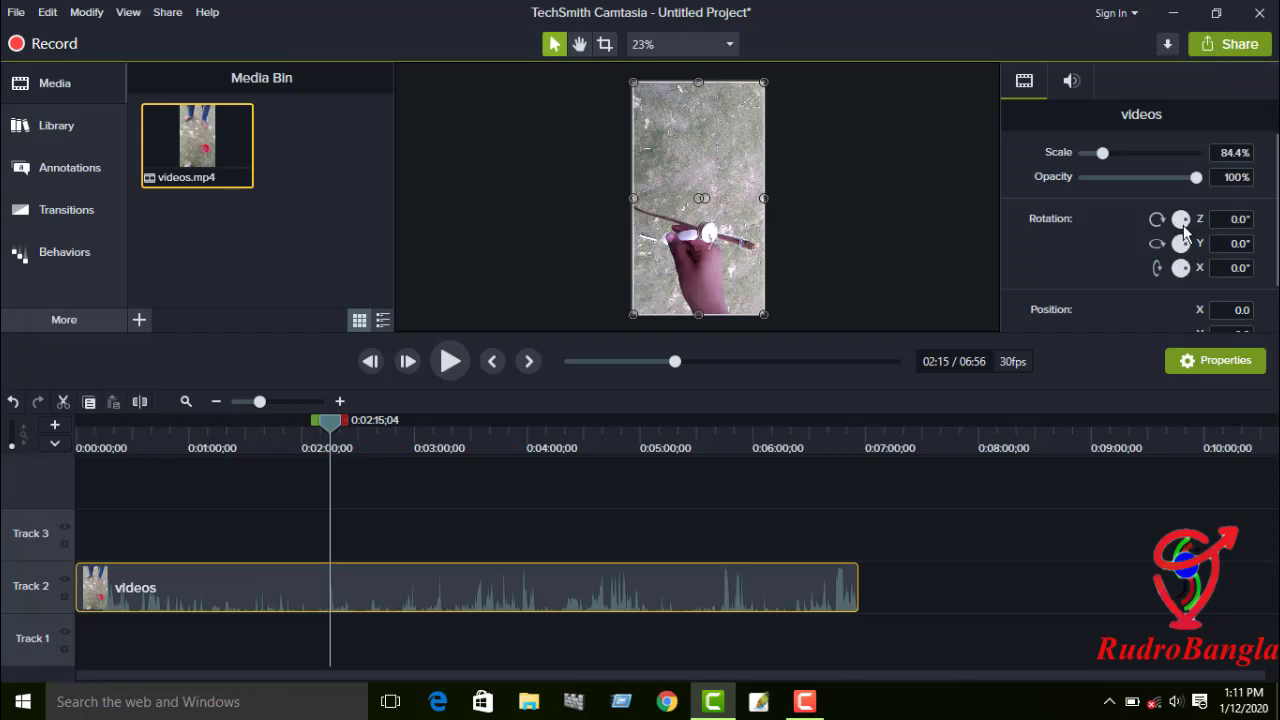
left_click_drag(1184, 230, 1184, 230)
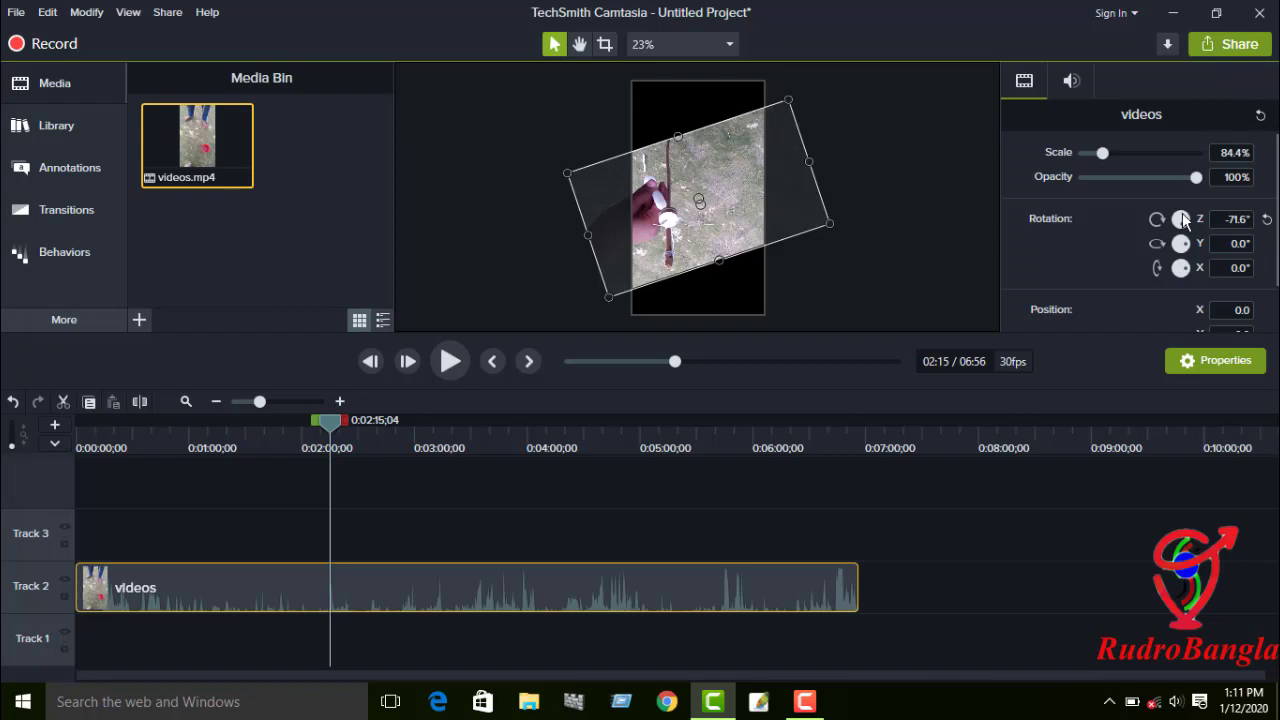
left_click_drag(1182, 220, 1183, 222)
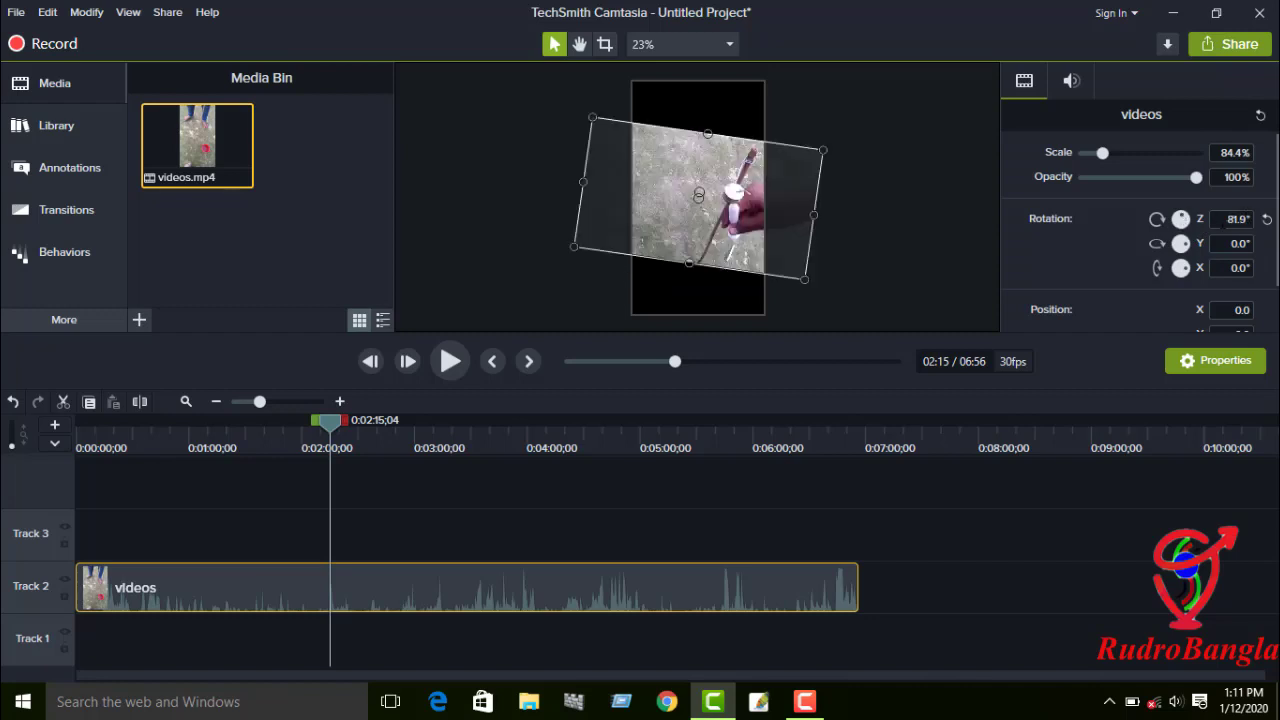
left_click(1235, 219)
type("-50.2")
key("Return")
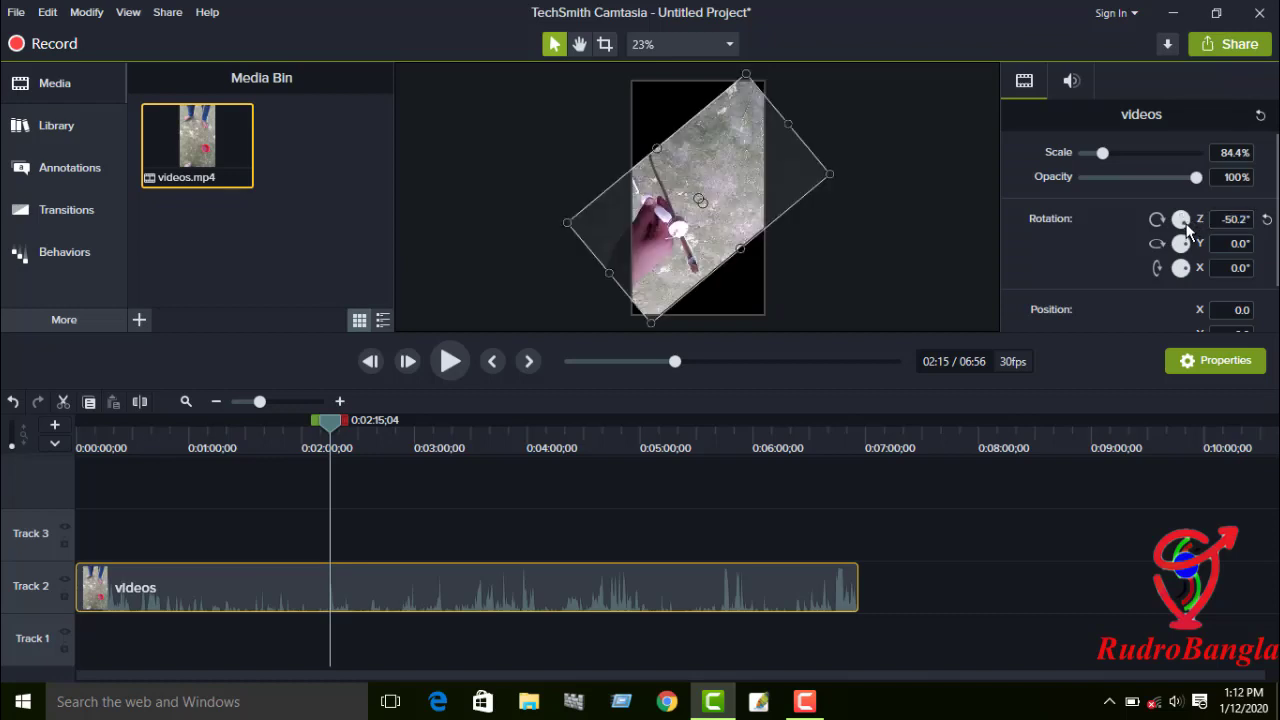
left_click_drag(1186, 222, 1186, 226)
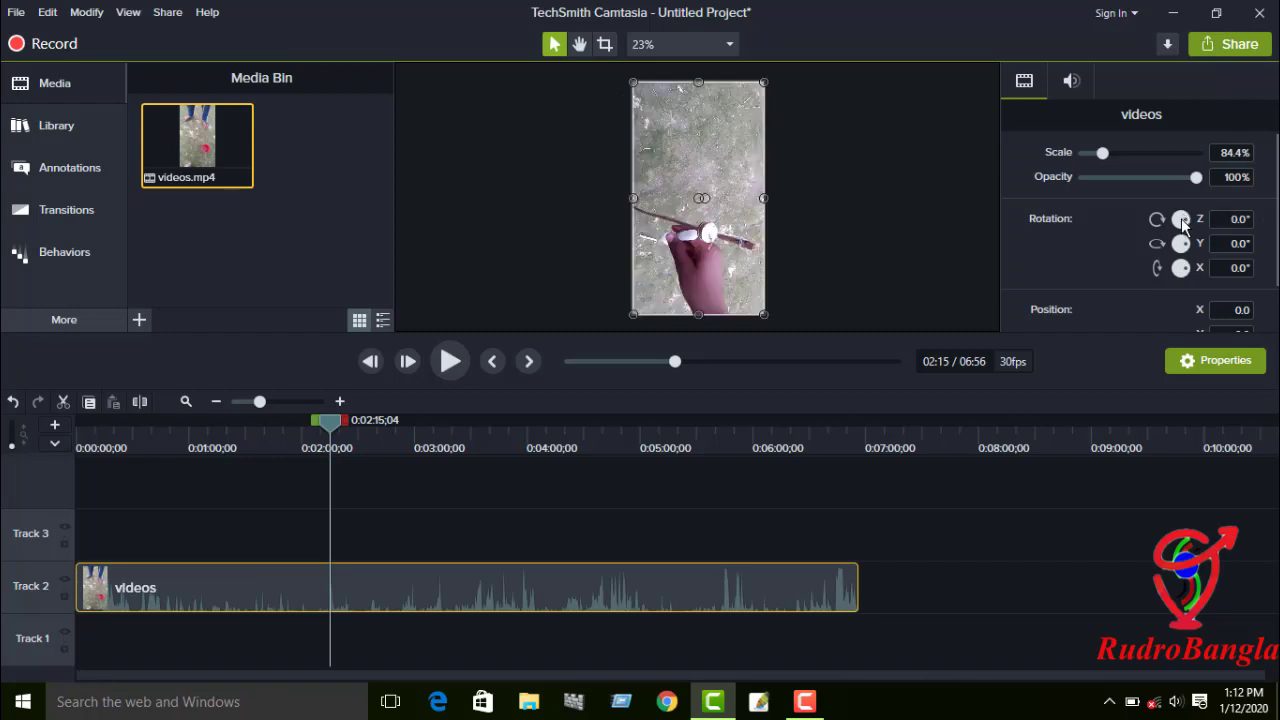
left_click(1183, 222)
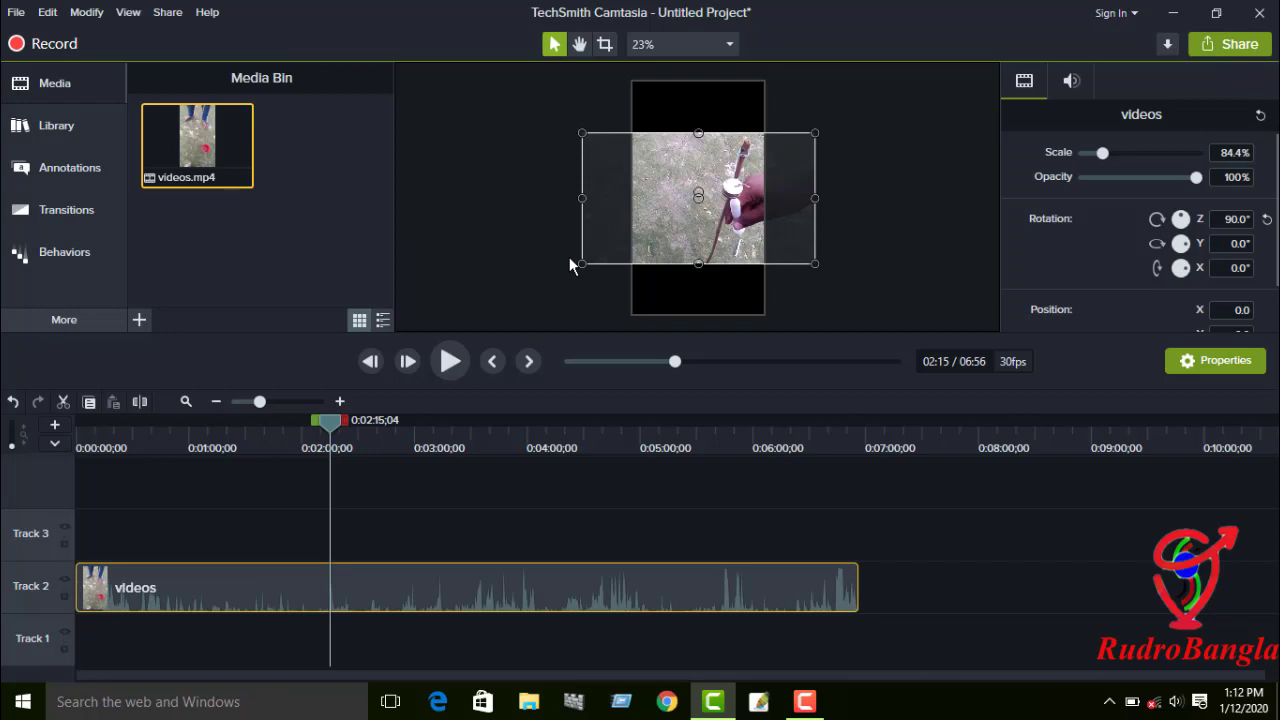
- Set the project's canvas dimensions to 720p HD (1280x720) and apply the settings
right_click(653, 183)
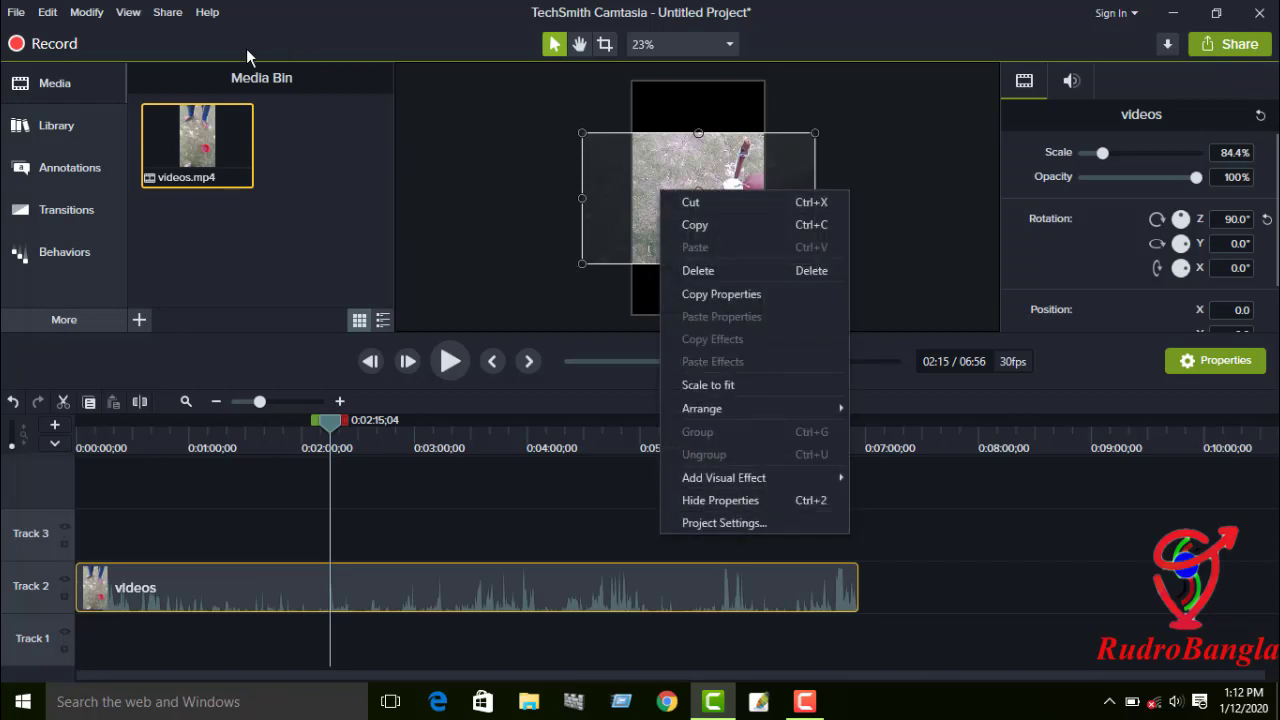
left_click(658, 164)
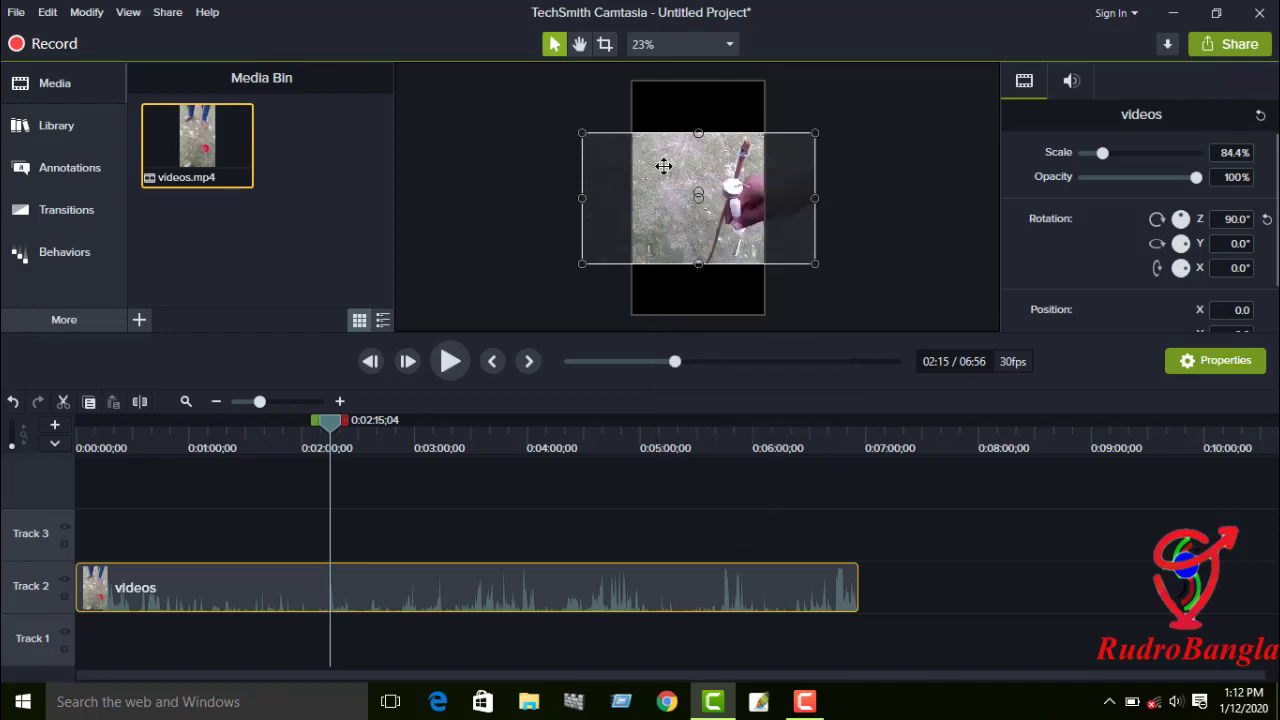
right_click(664, 166)
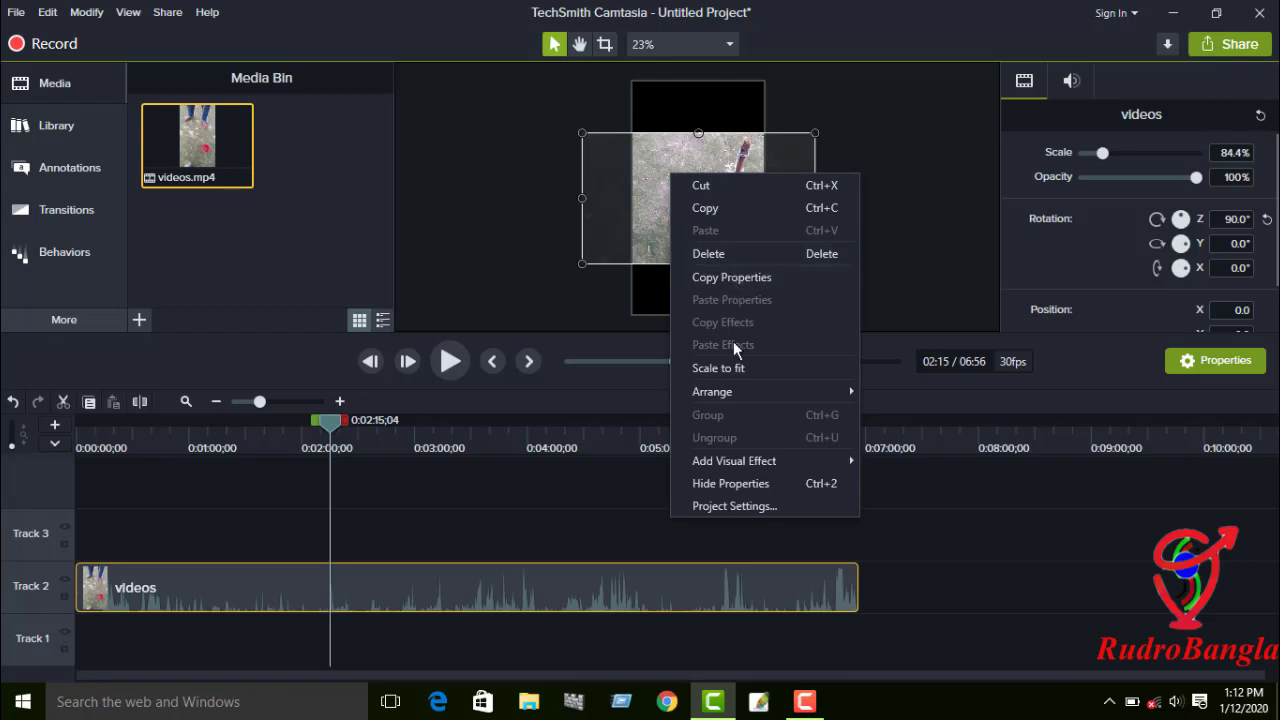
left_click(763, 507)
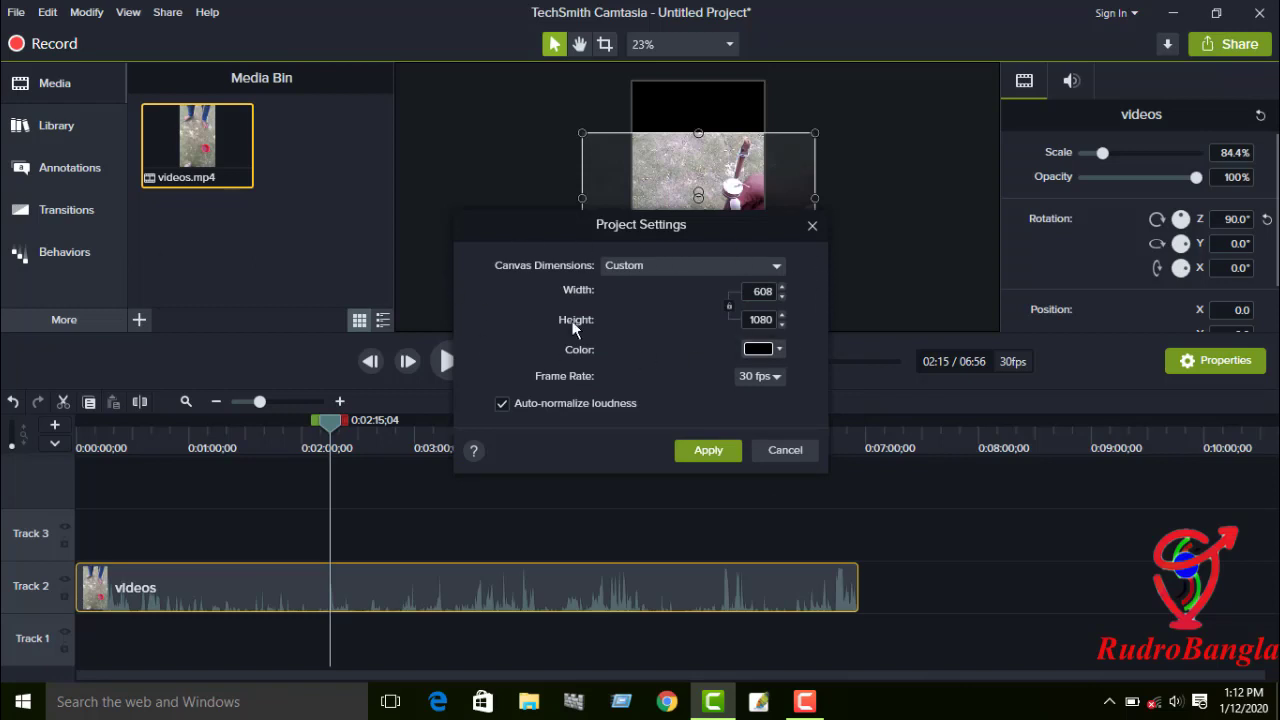
left_click(700, 275)
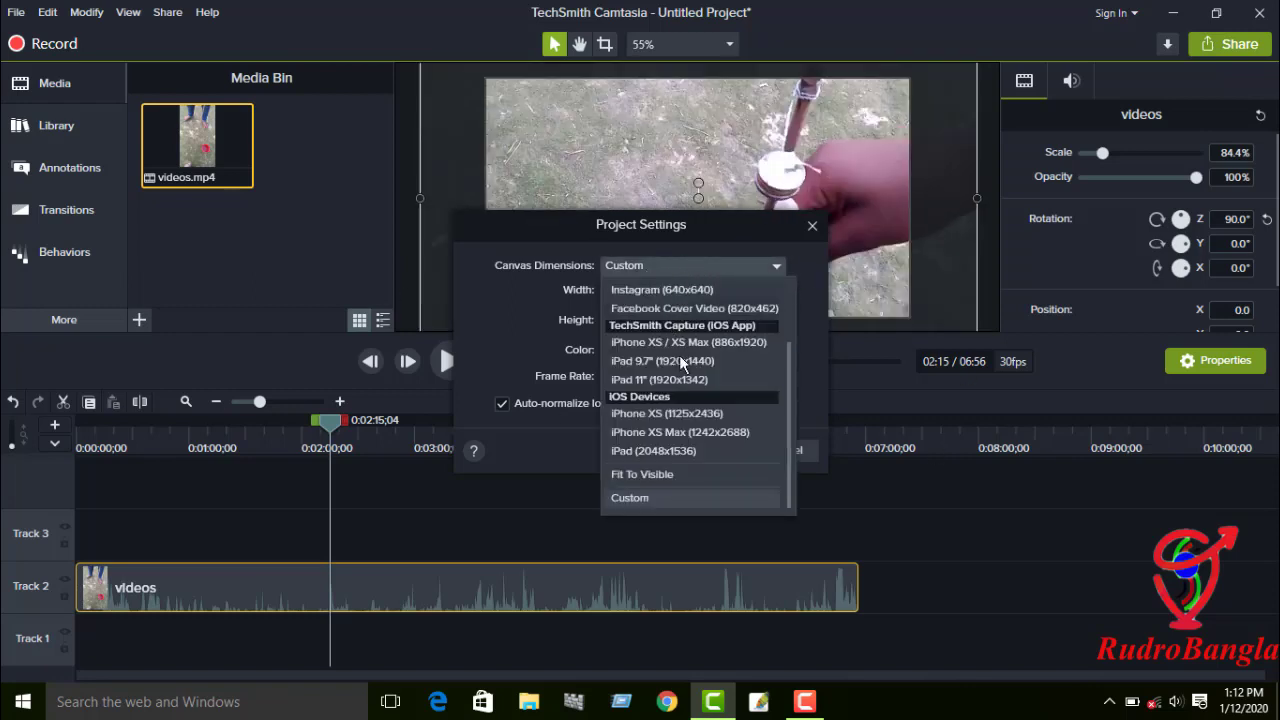
scroll(692, 420, "up", 1)
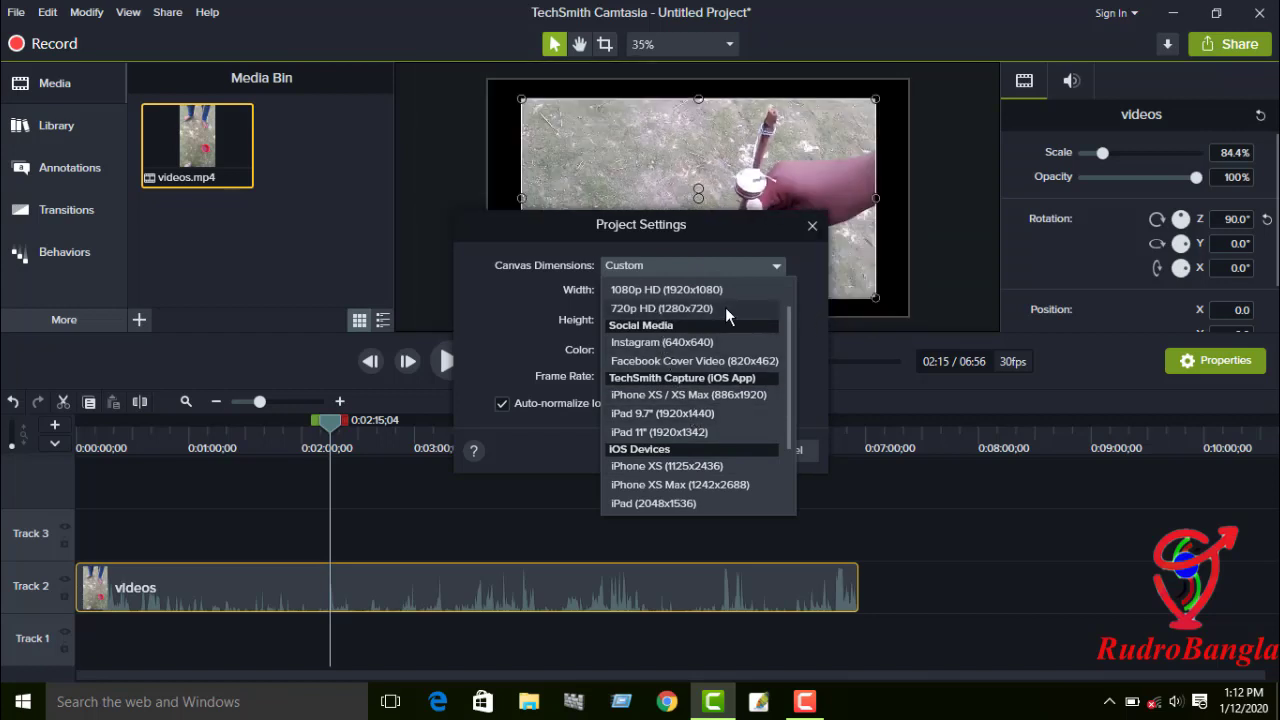
left_click(727, 310)
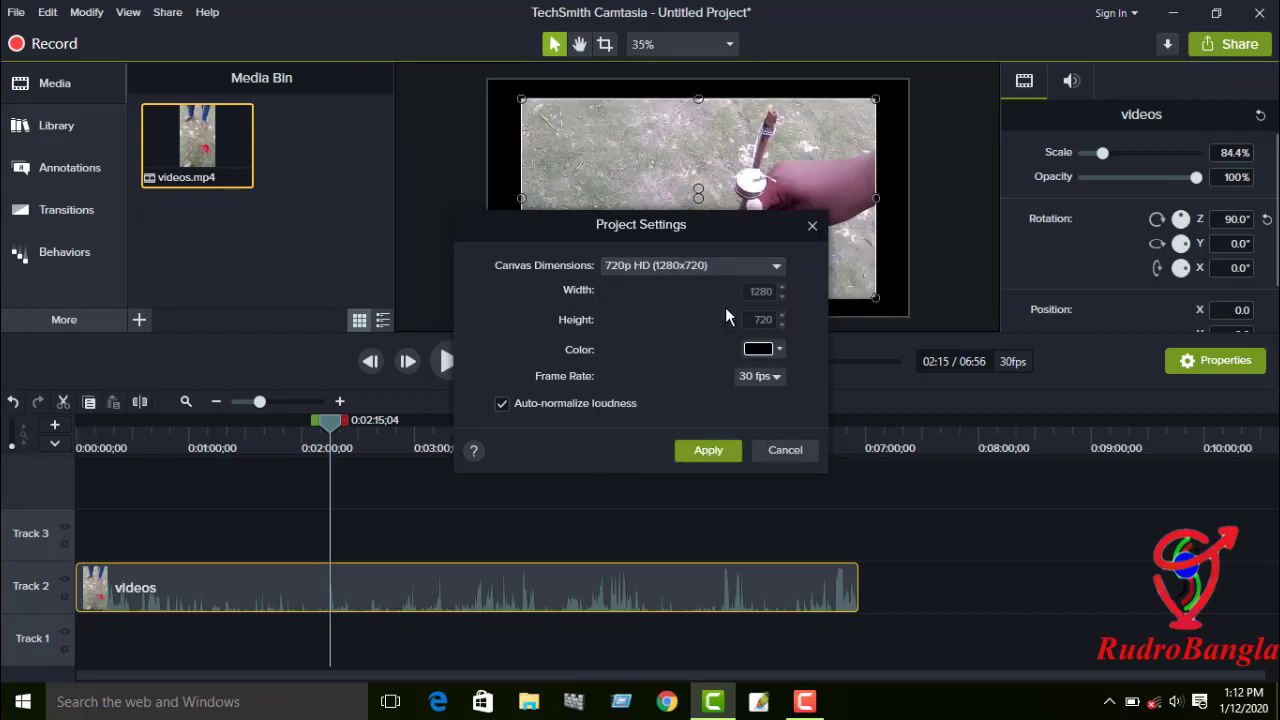
left_click(709, 451)
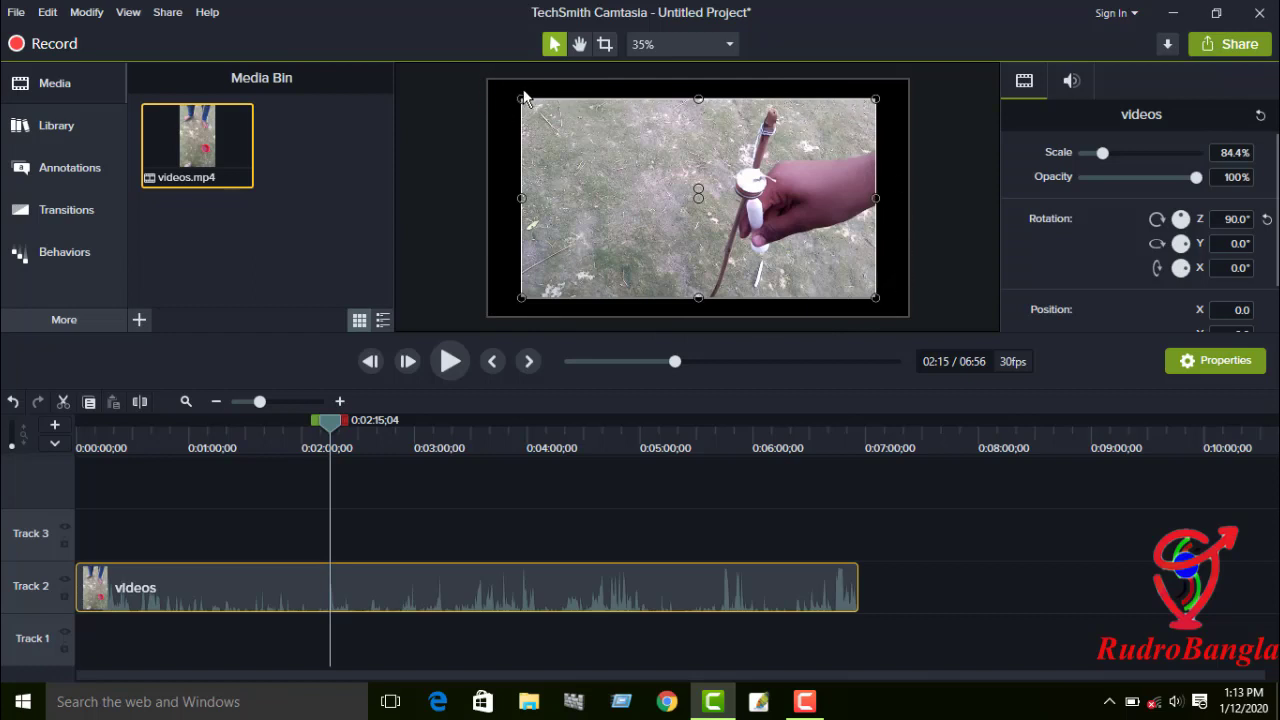
- Enlarge the rotated clip to 100% scale so it fills the canvas from corner to corner
left_click_drag(519, 97, 488, 80)
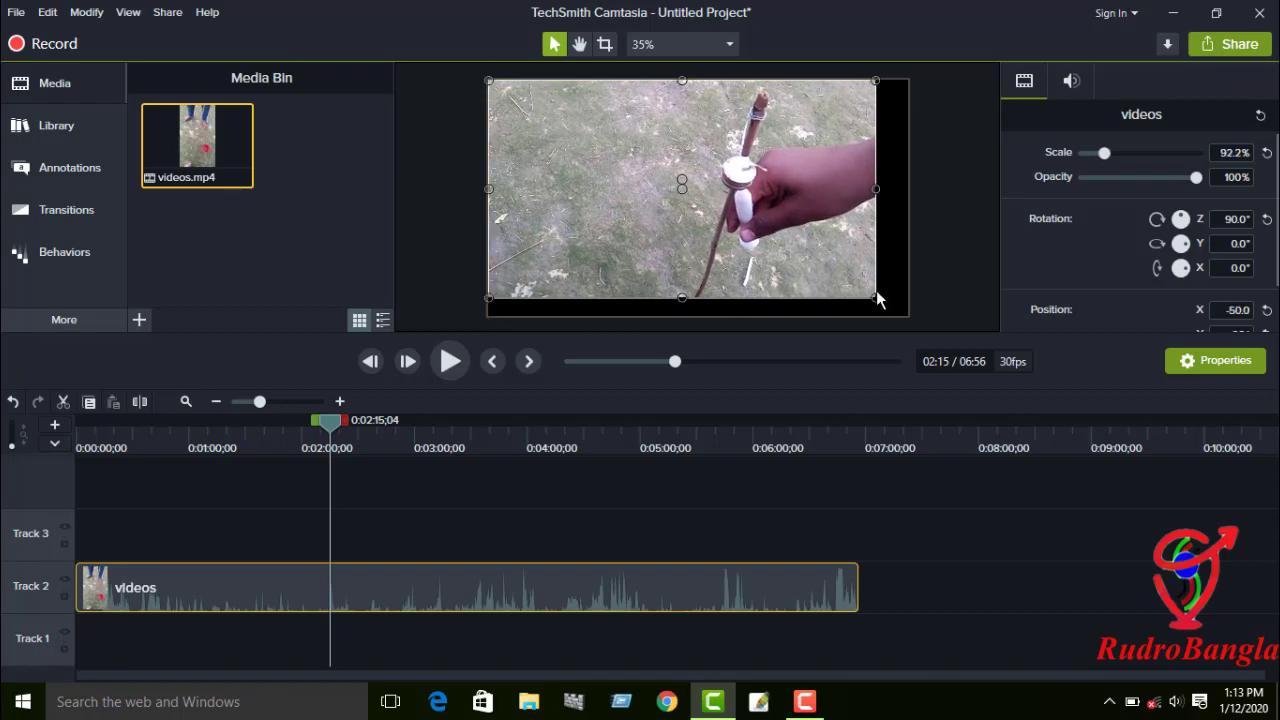
left_click_drag(876, 294, 908, 316)
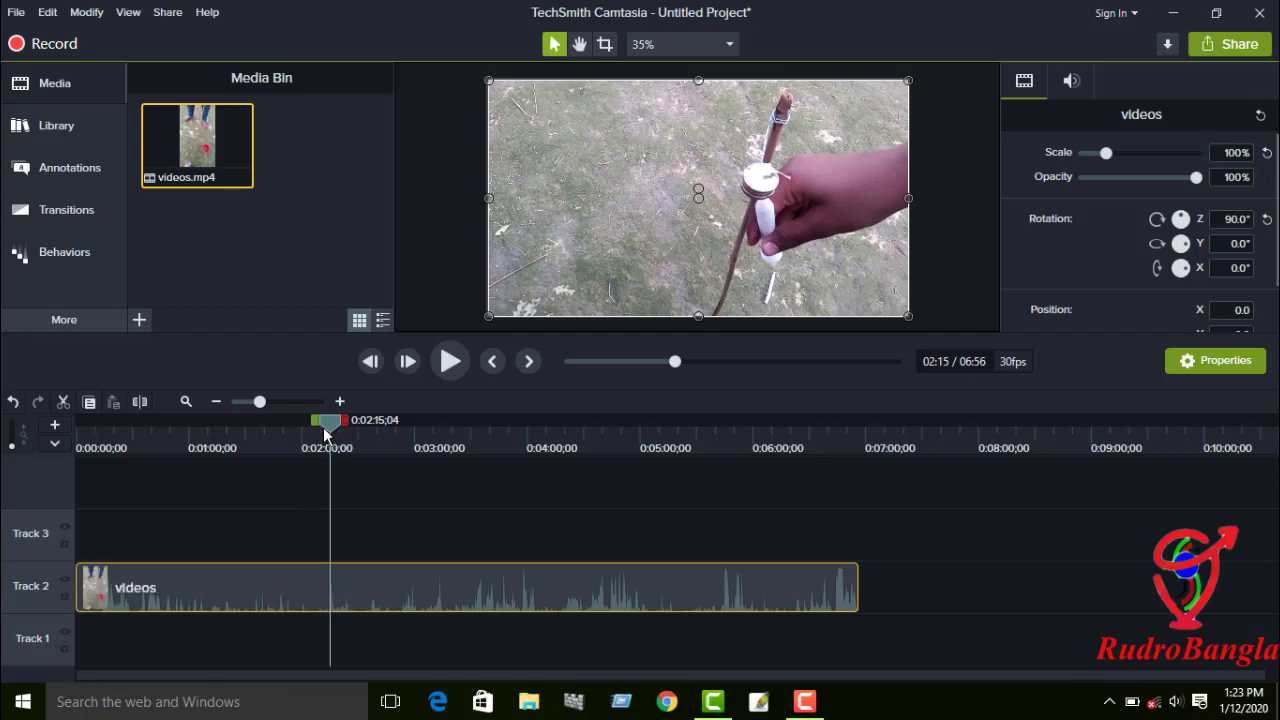
- Select the timeline range from about 0:06:51 to 0:08:01 and cut it to trim the end of the videos clip
left_click_drag(323, 427, 367, 424)
left_click_drag(410, 472, 755, 490)
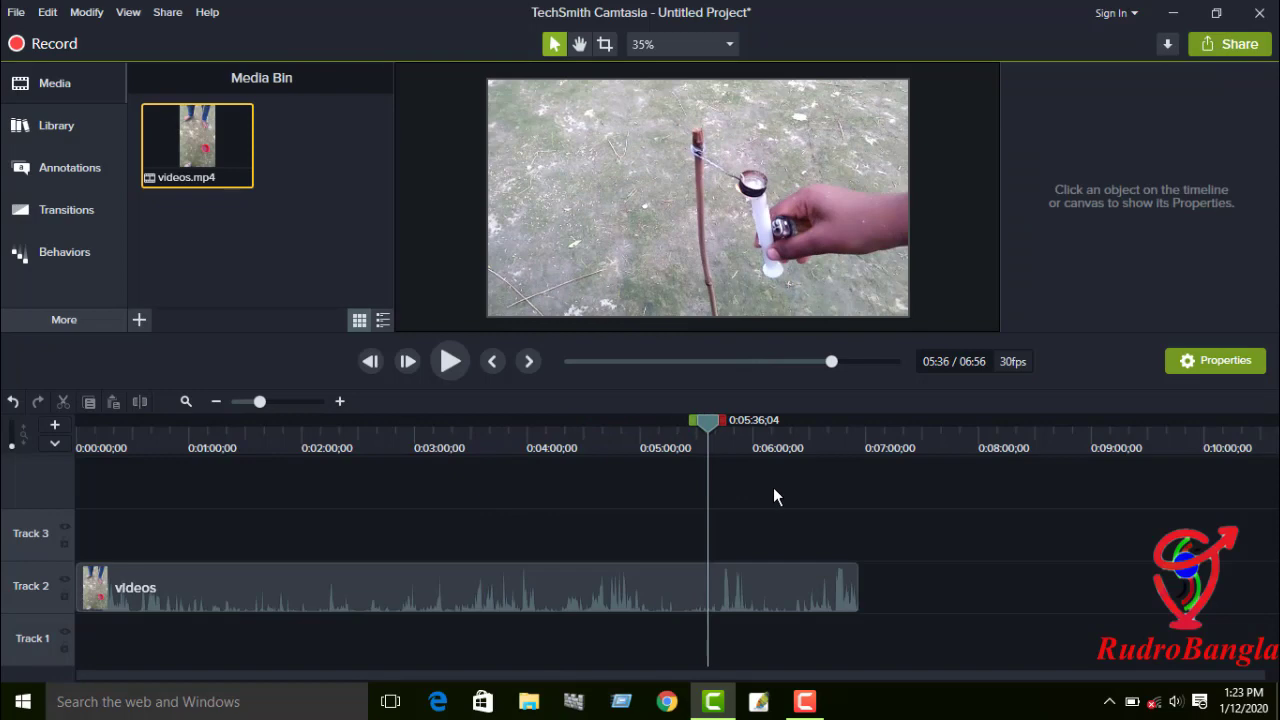
left_click_drag(707, 420, 849, 460)
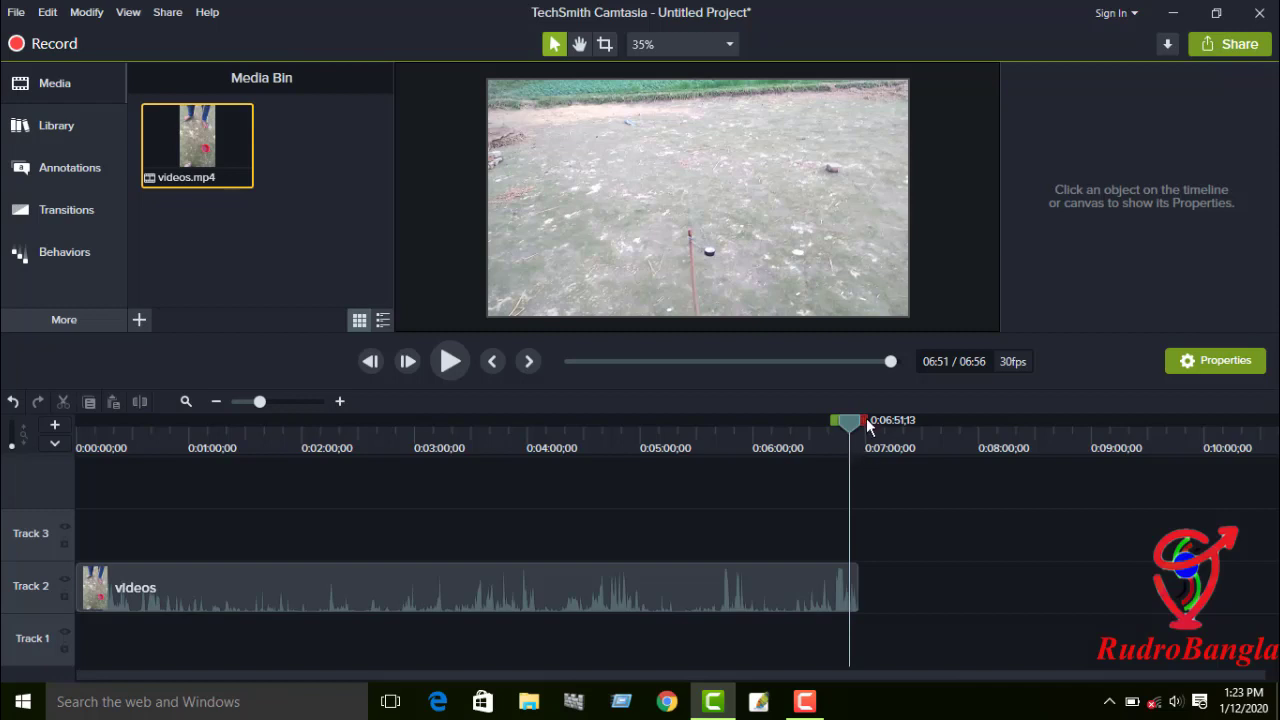
left_click_drag(867, 421, 997, 441)
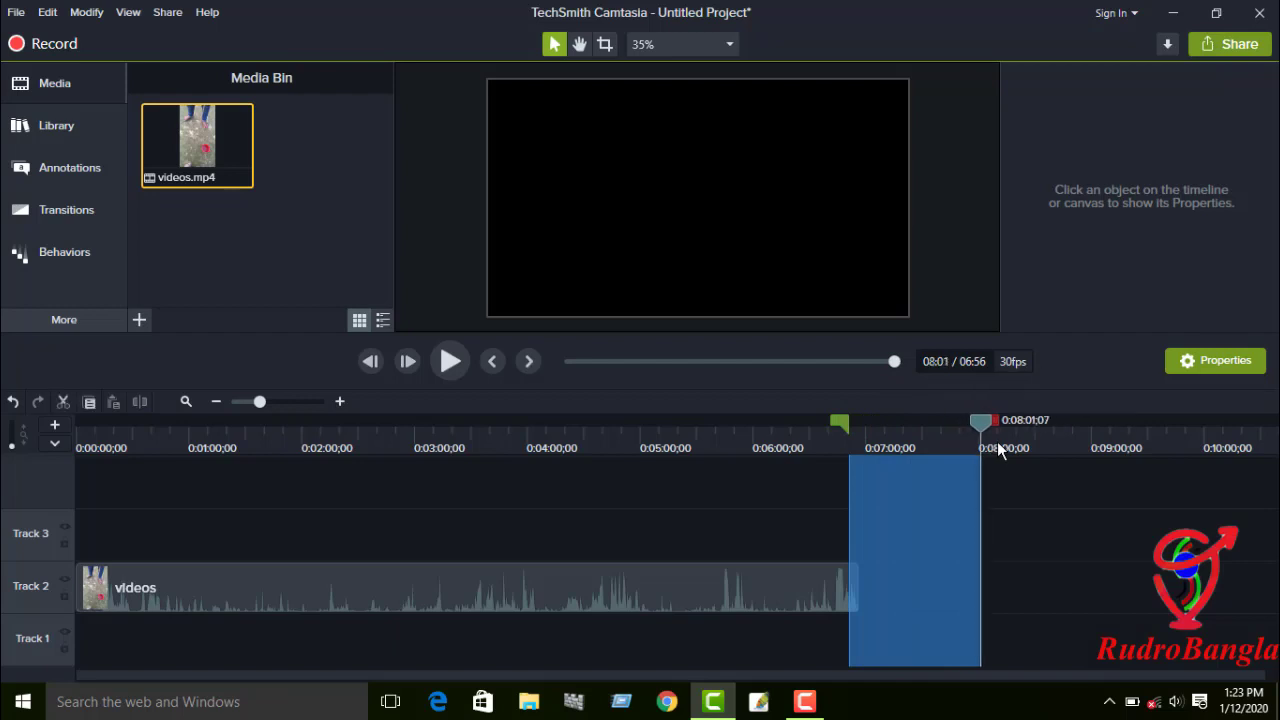
left_click(55, 411)
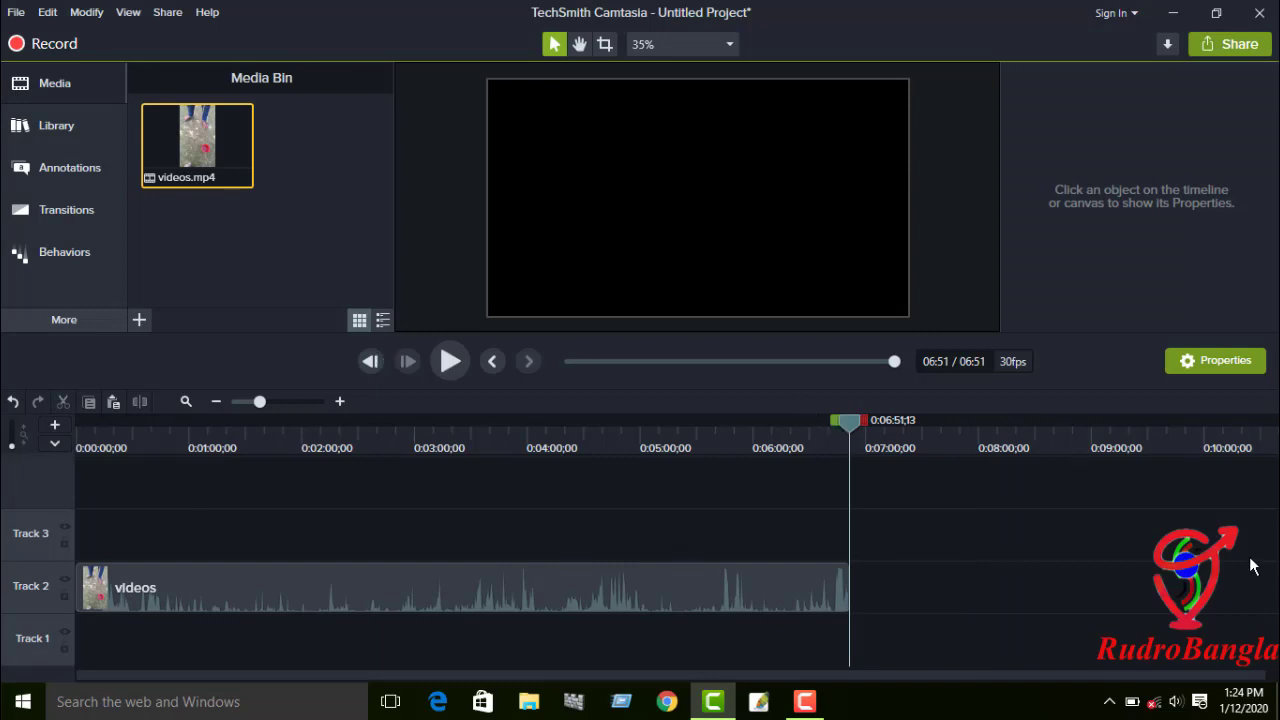
- Undo the cut at the end of the clip and collapse the timeline selection
key("ctrl+z")
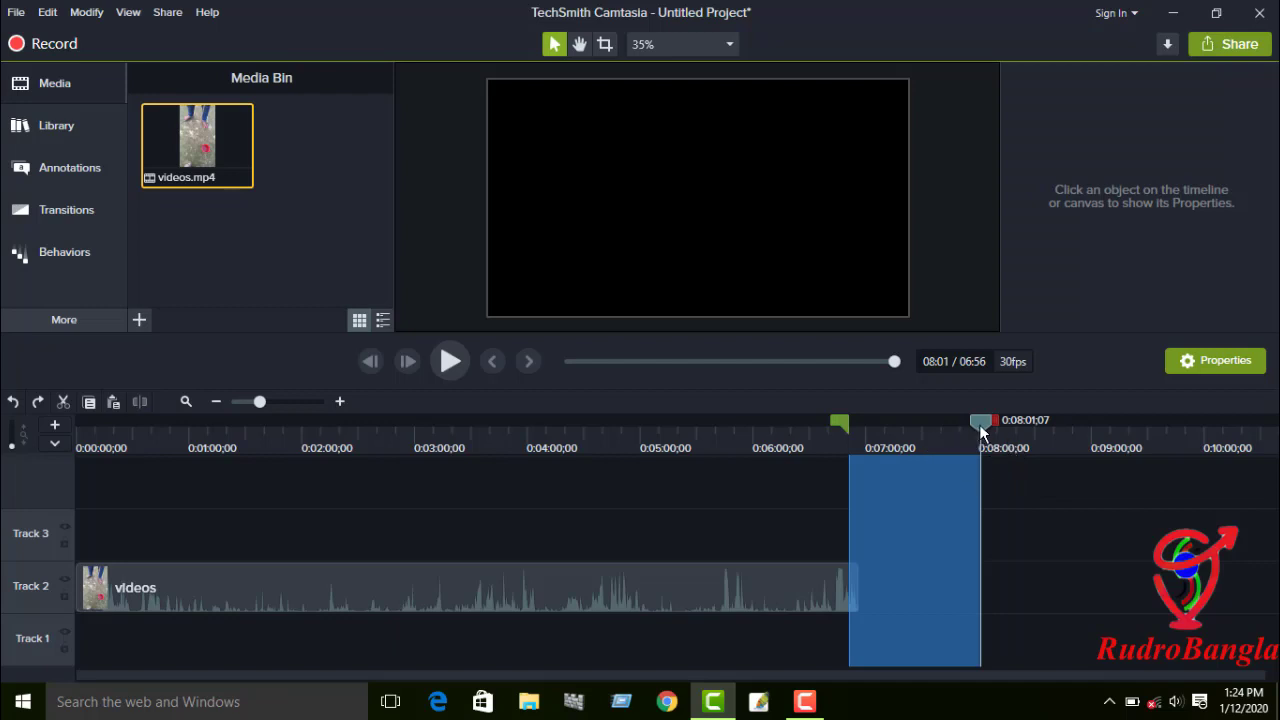
left_click_drag(981, 428, 866, 425)
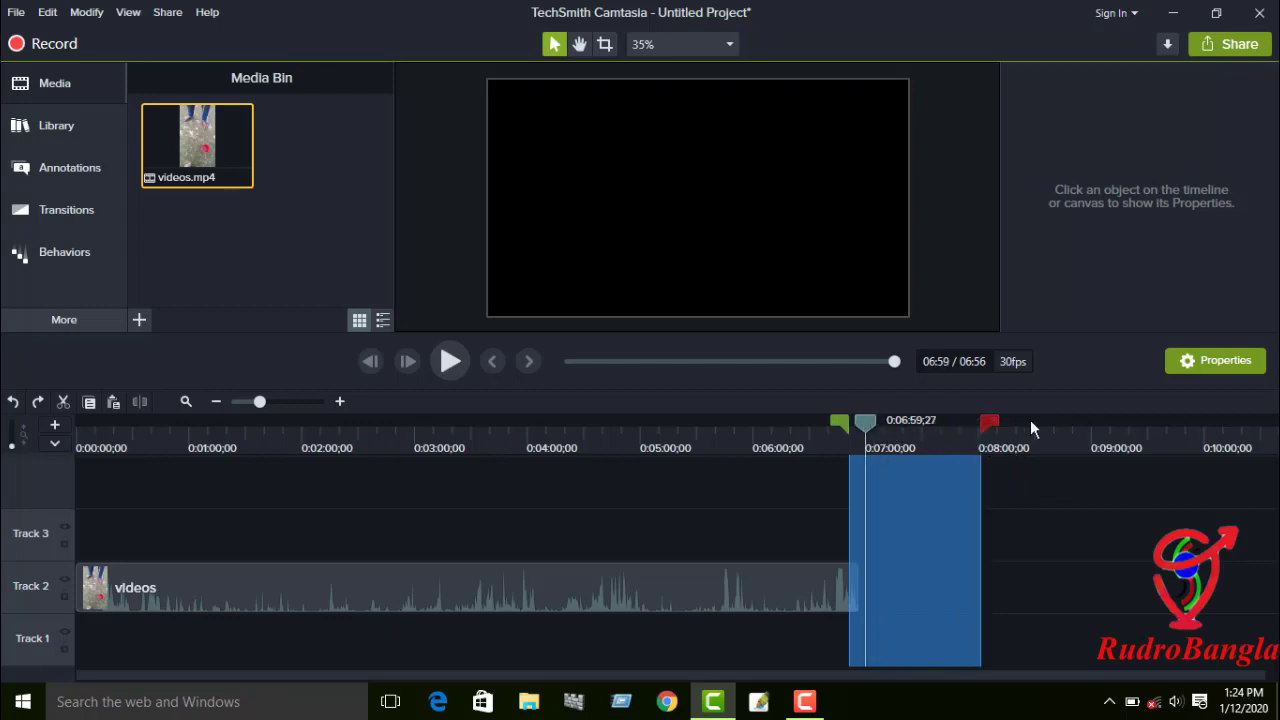
mouse_move(997, 421)
left_mouse_down()
mouse_move(840, 423)
mouse_move(875, 422)
left_mouse_up()
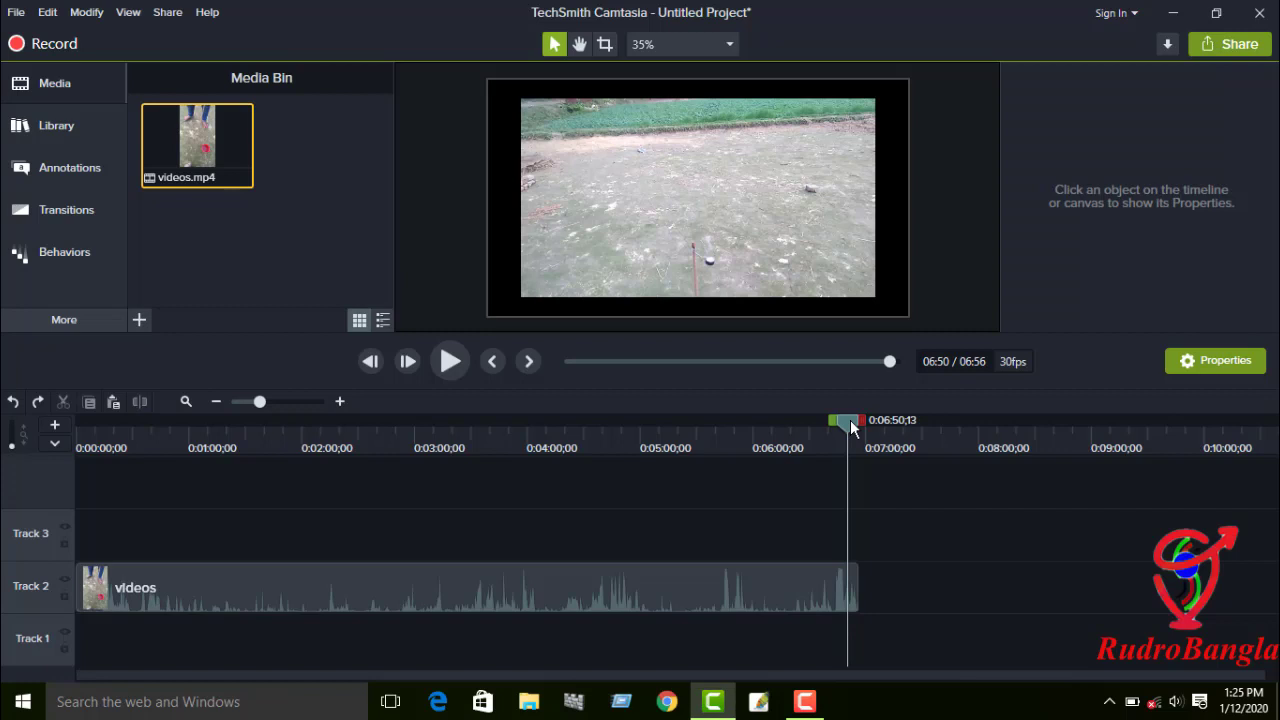
- Split the videos clip on Track 2 at about 0:06:50;28
left_click_drag(850, 420, 843, 421)
left_click_drag(843, 421, 851, 421)
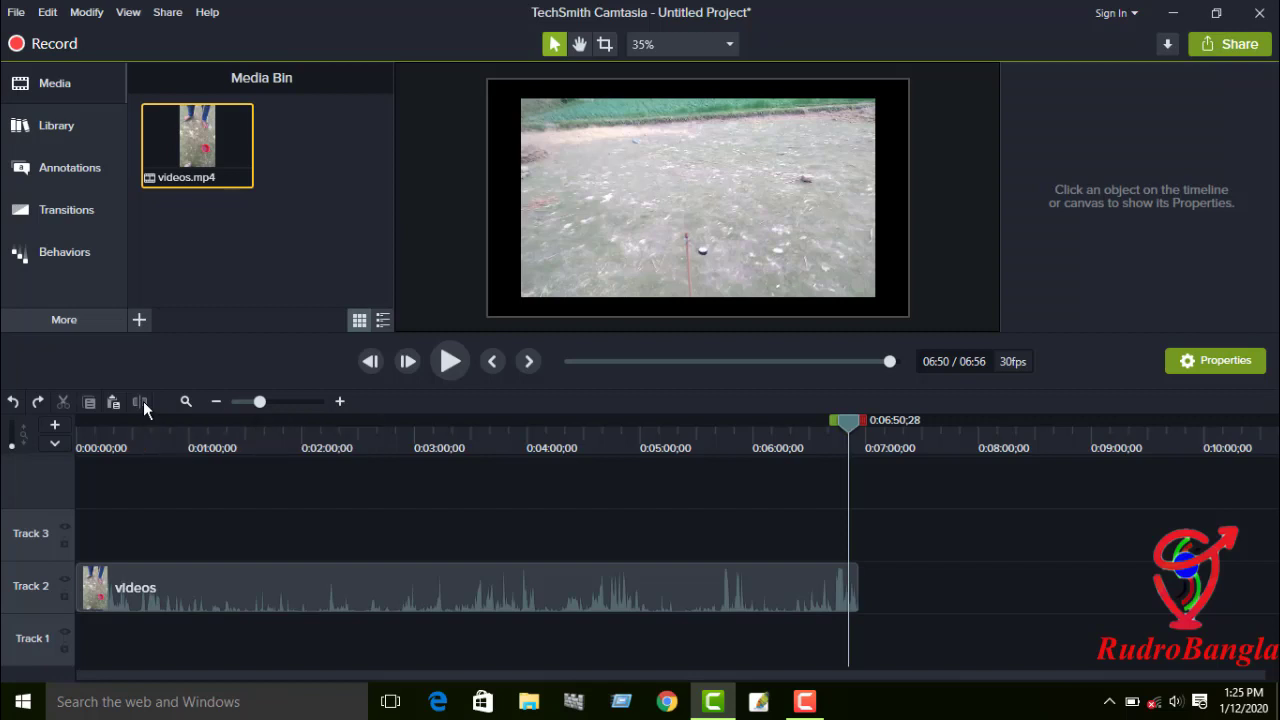
left_click(750, 585)
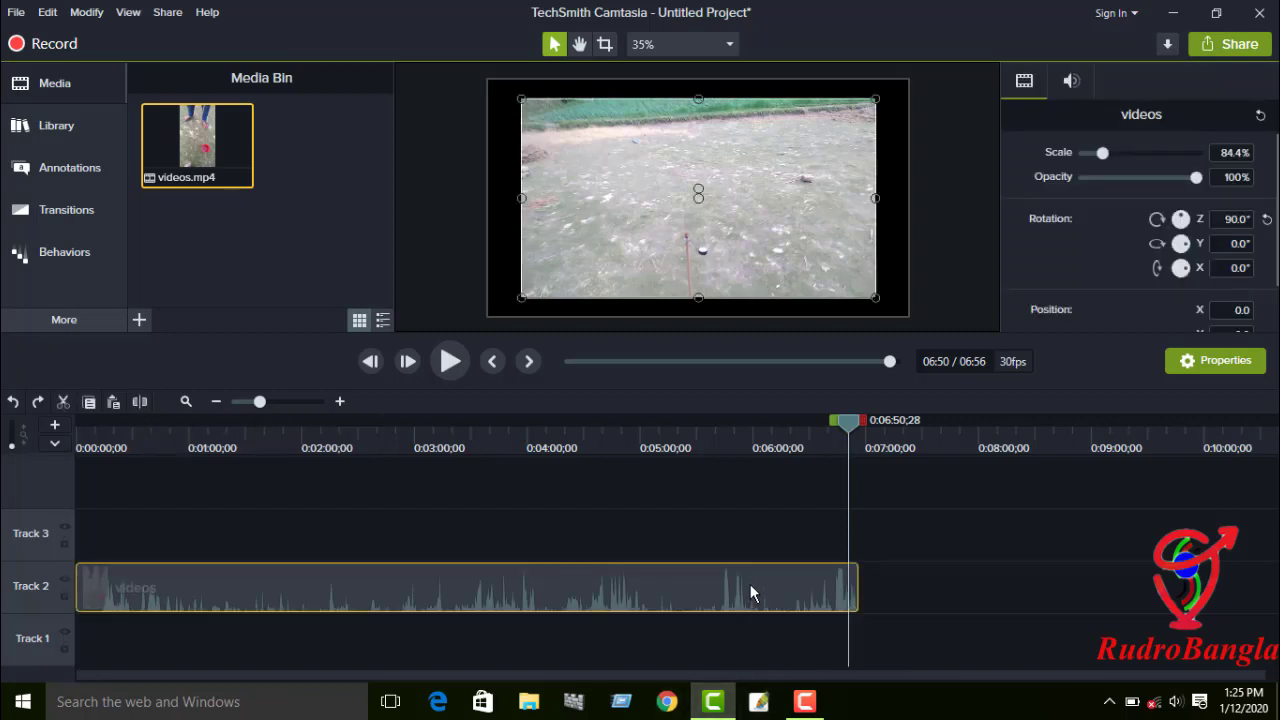
left_click(140, 402)
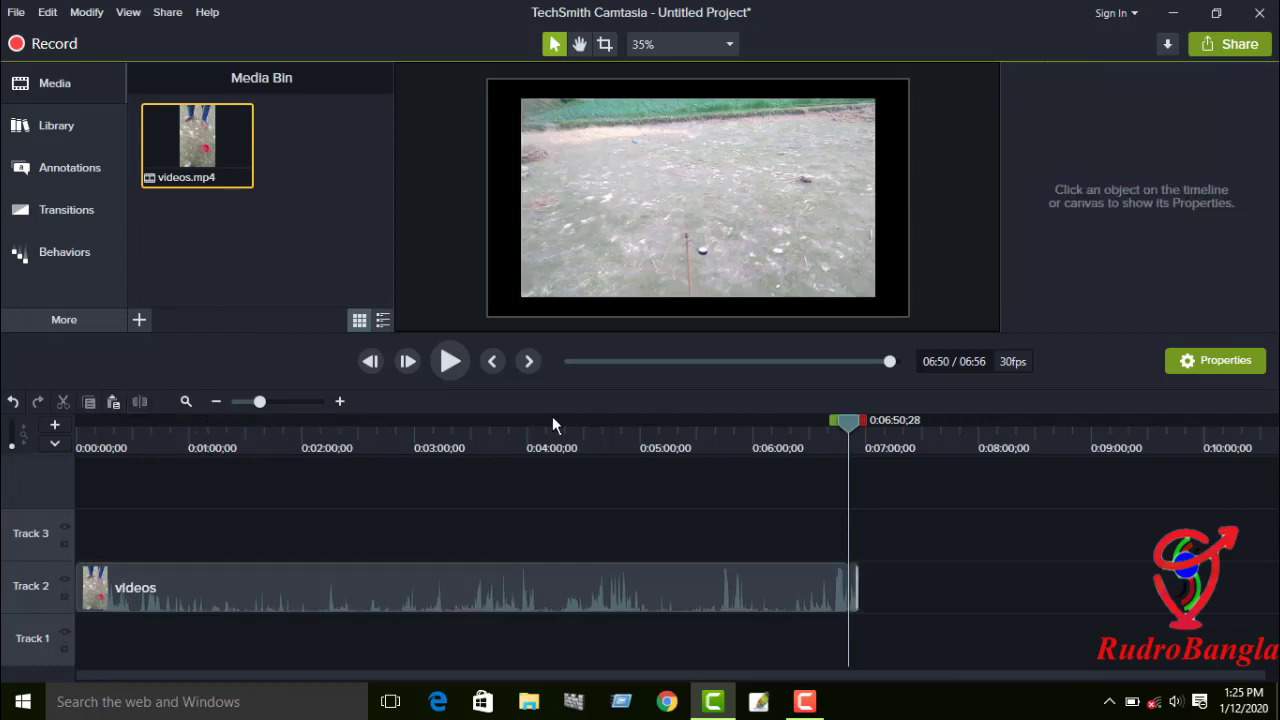
- Delete the short end piece split off the videos clip and move the playhead to about 0:05:34
left_click_drag(852, 592, 873, 595)
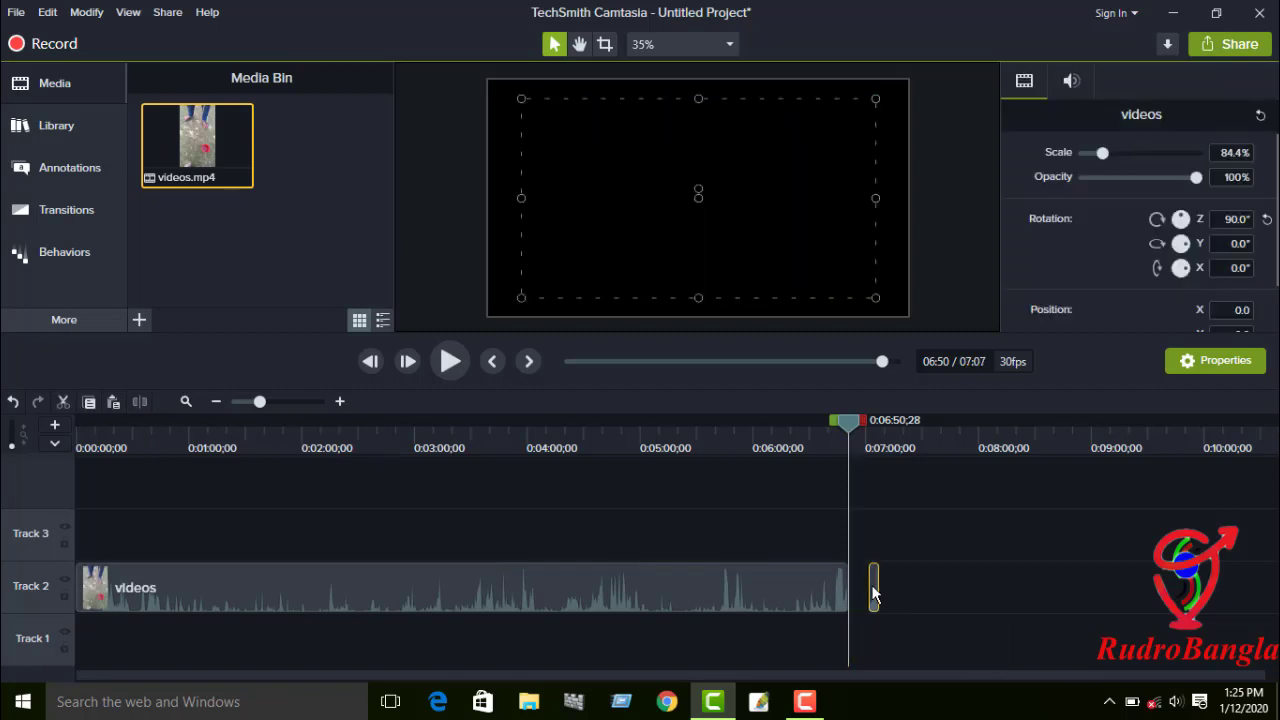
right_click(873, 590)
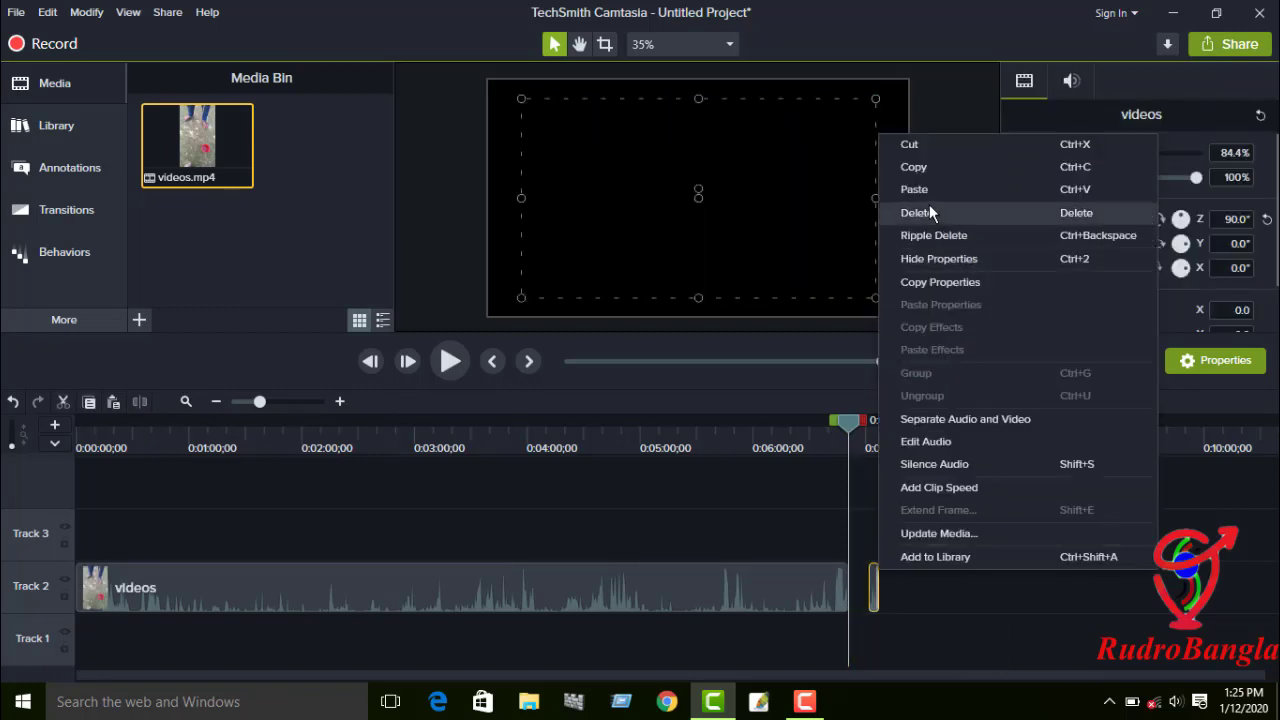
left_click(705, 491)
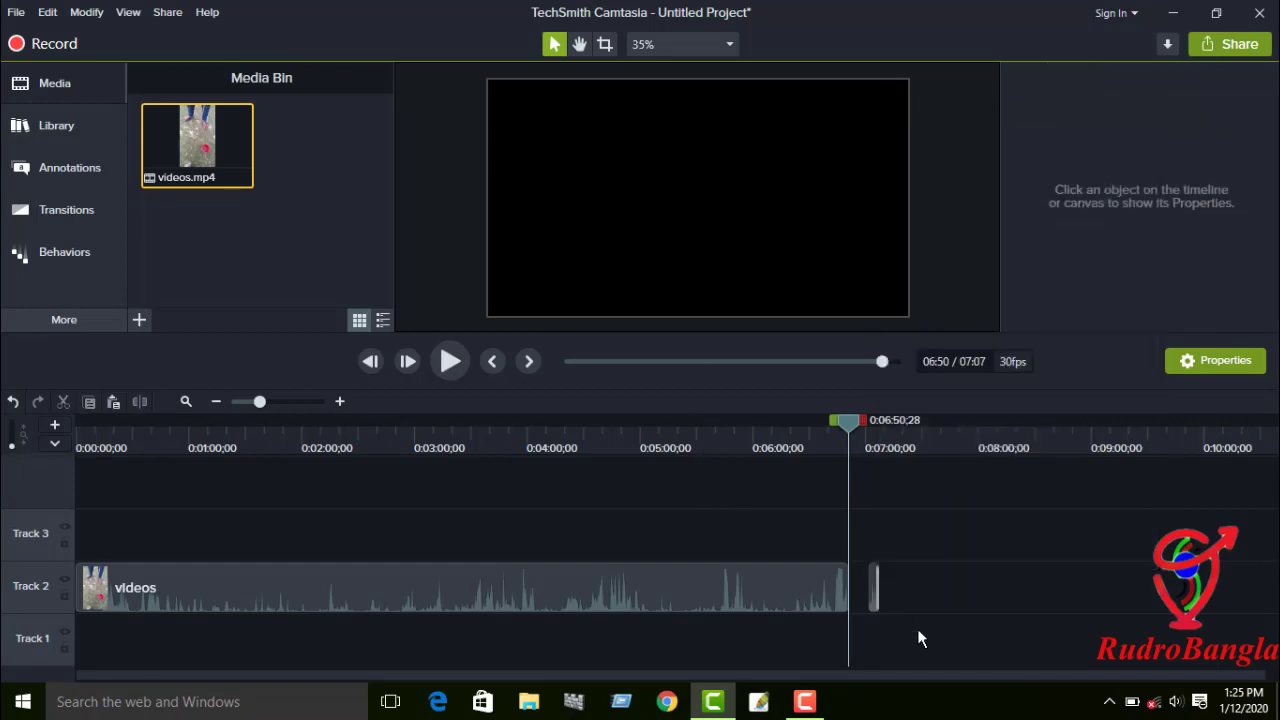
left_click(873, 590)
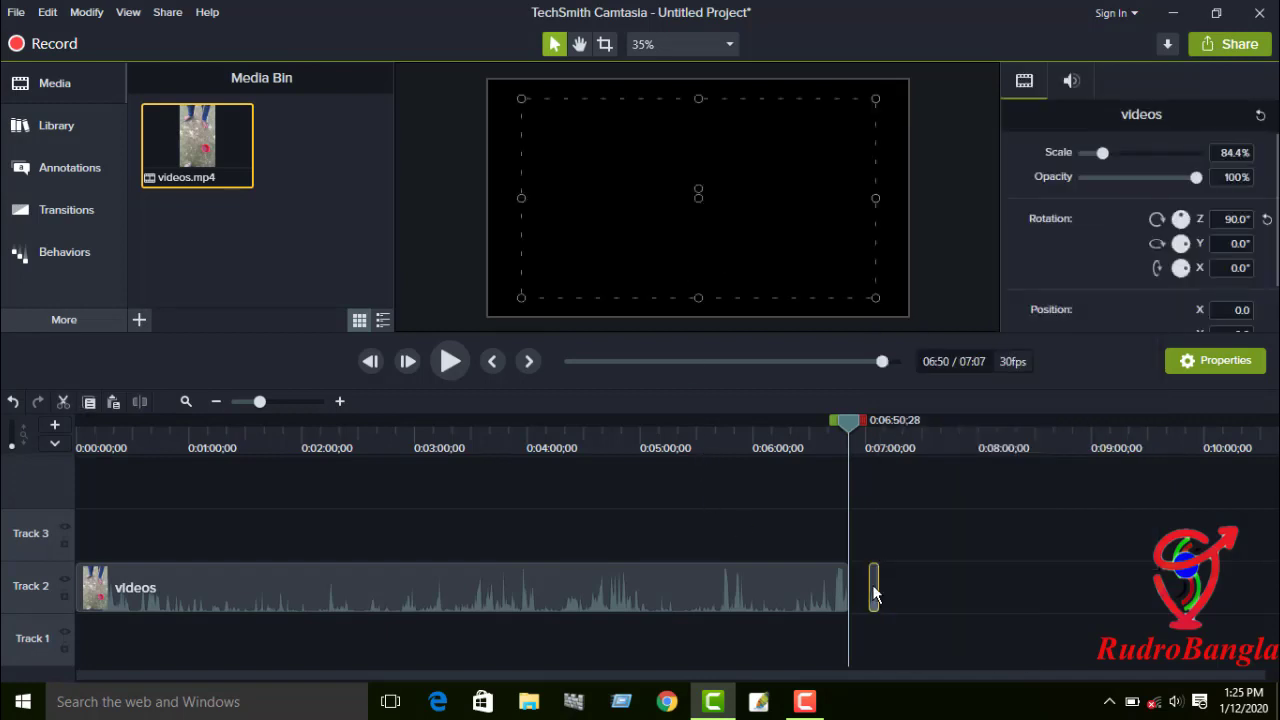
right_click(873, 593)
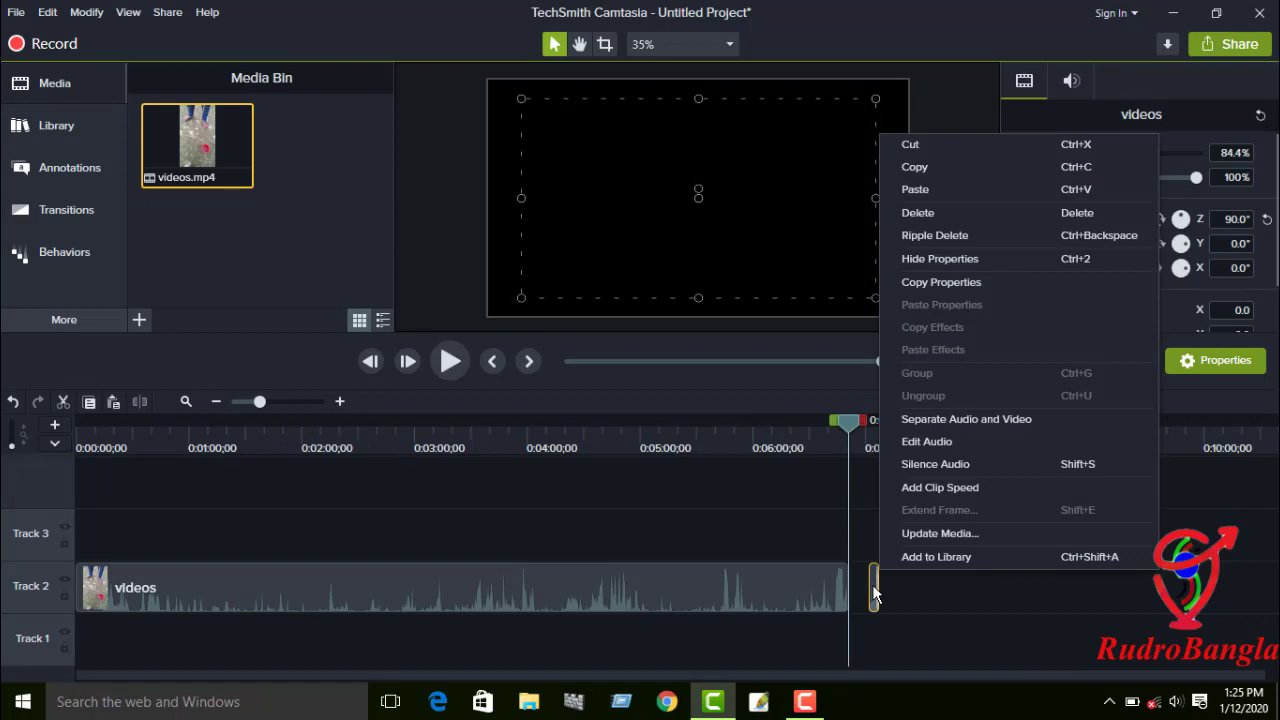
left_click(914, 213)
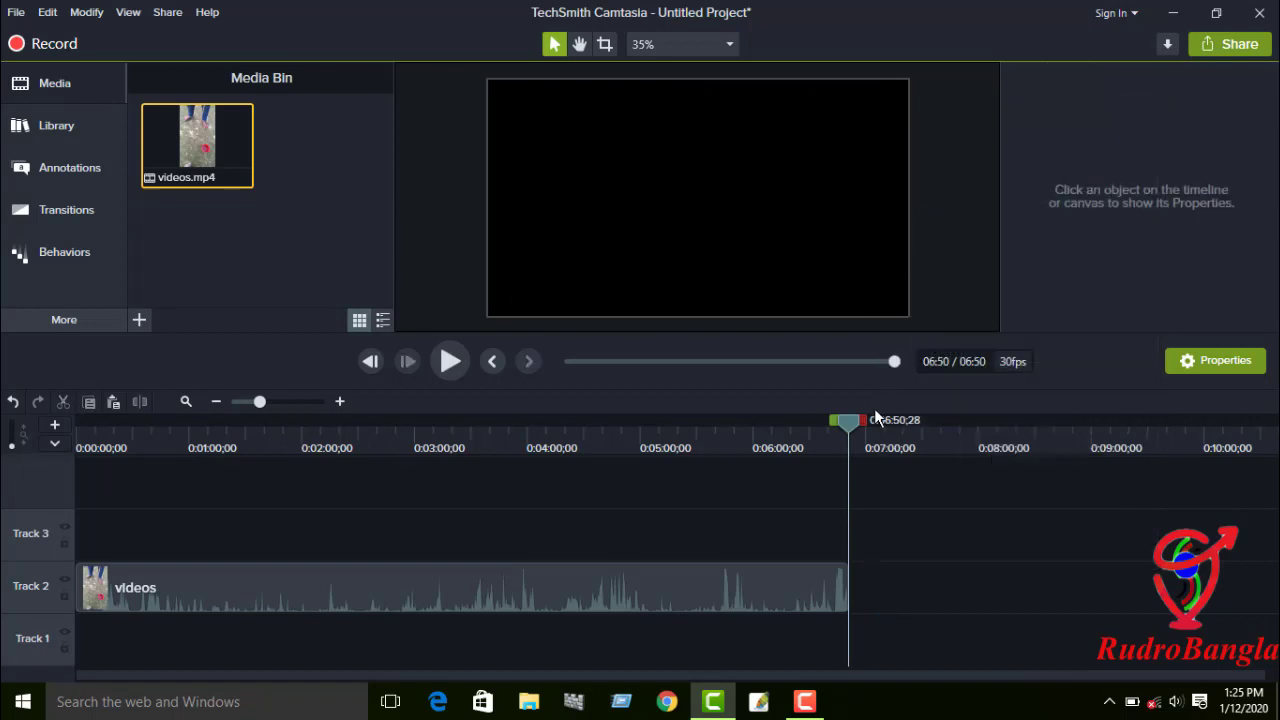
left_click_drag(847, 420, 781, 556)
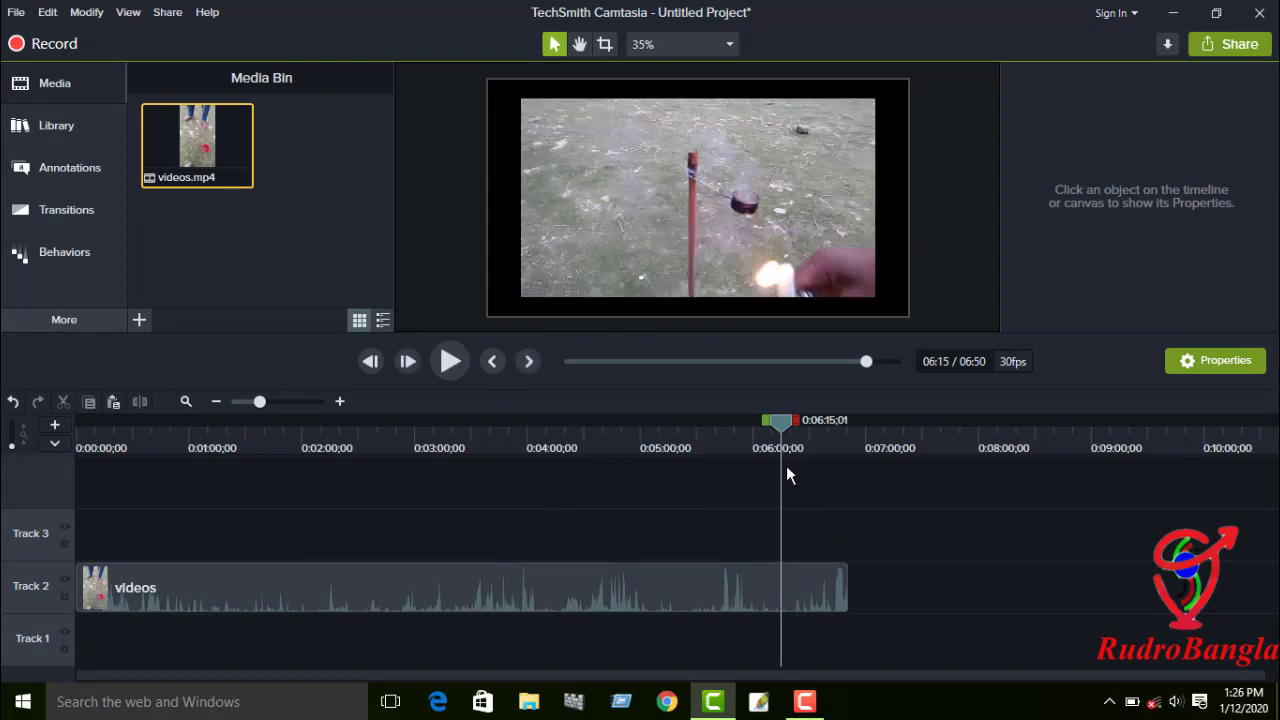
left_click_drag(784, 425, 709, 455)
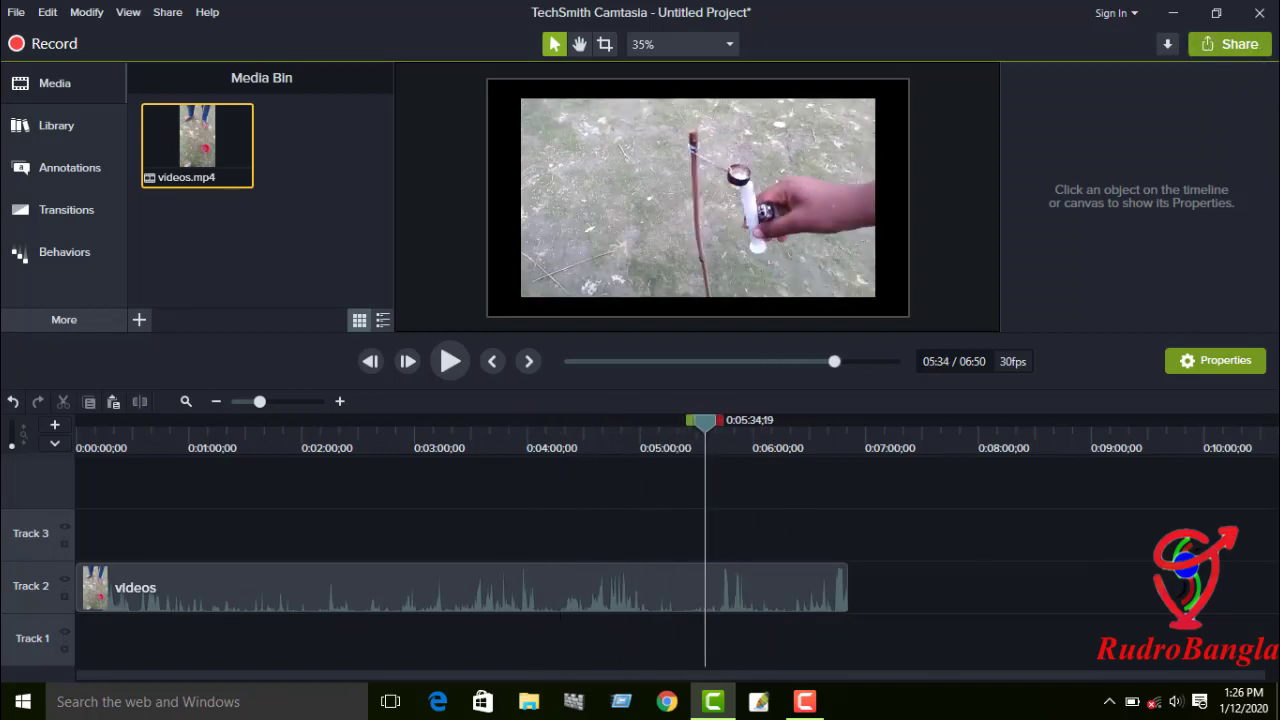
- Start producing the video as a local file with the MP4 only (up to 720p) preset and go on to its save settings
left_click(1245, 52)
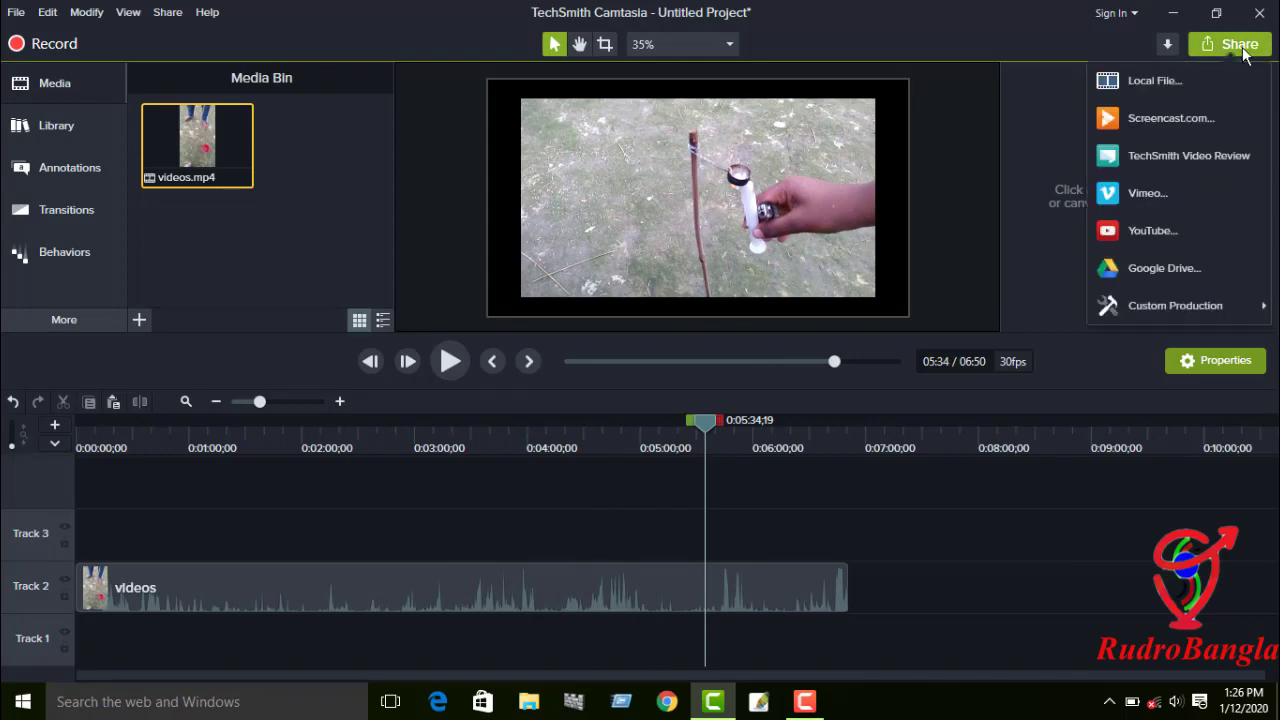
left_click(1140, 83)
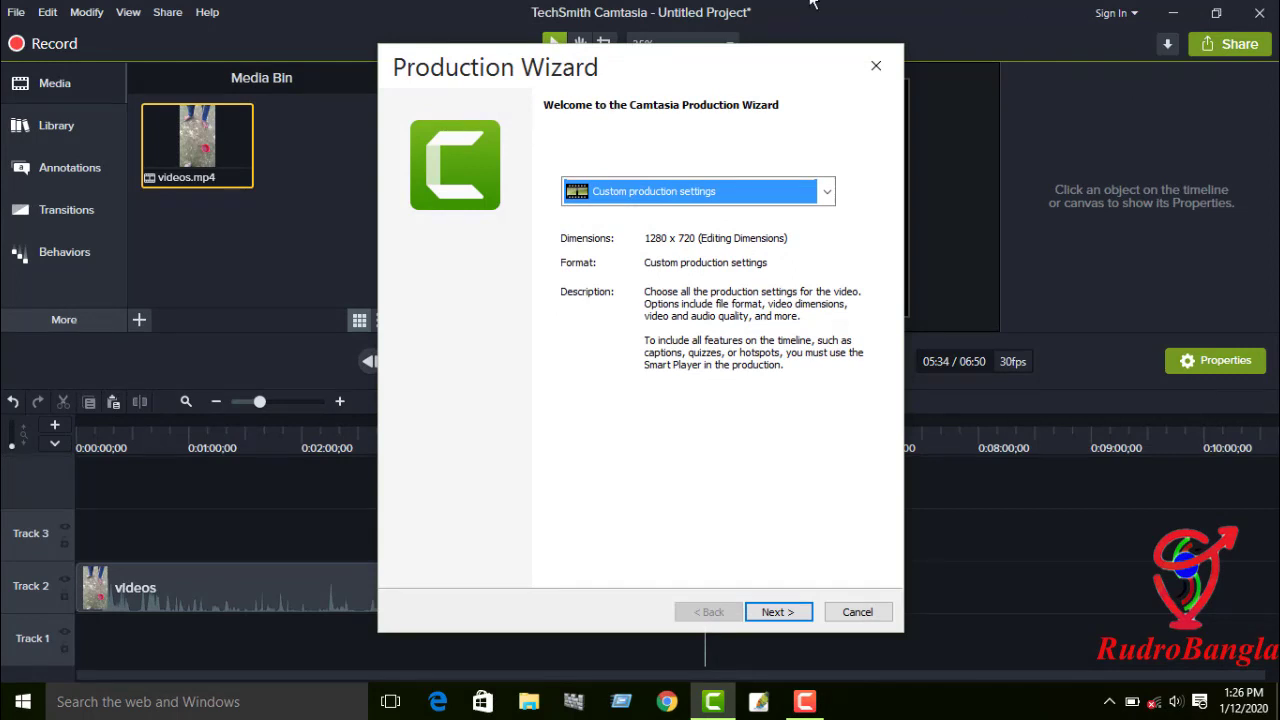
left_click(710, 195)
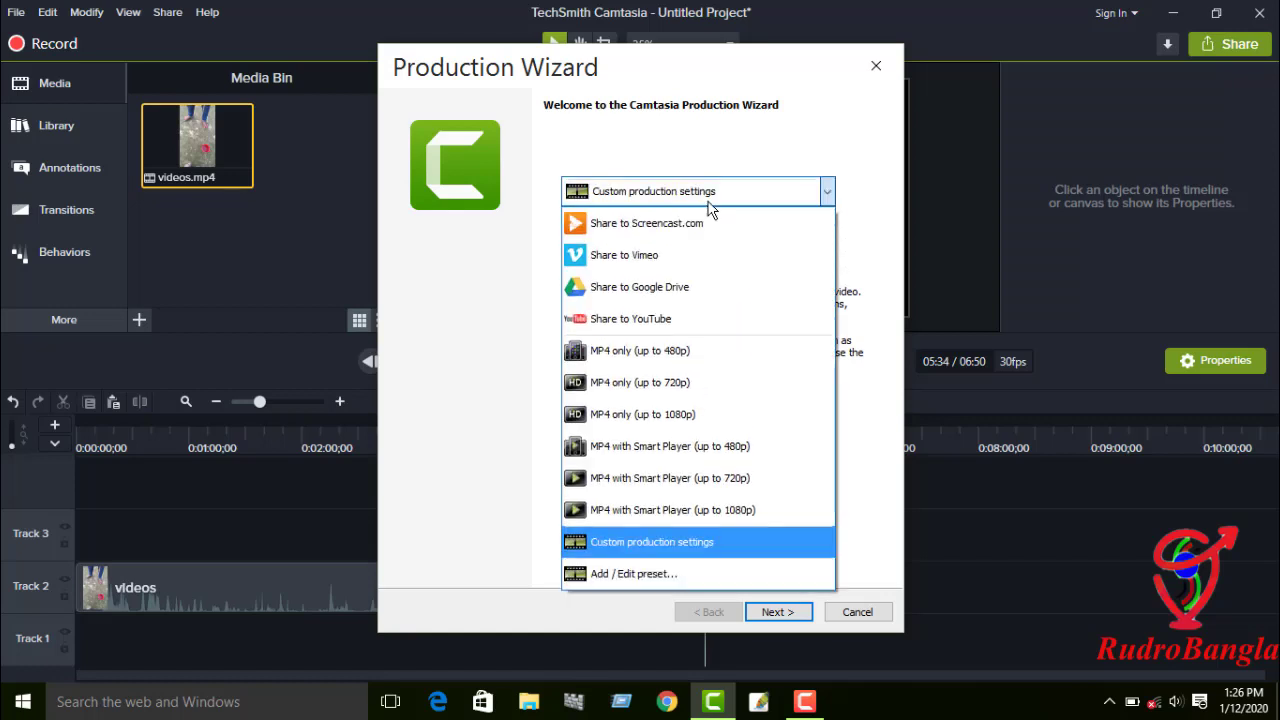
left_click(696, 395)
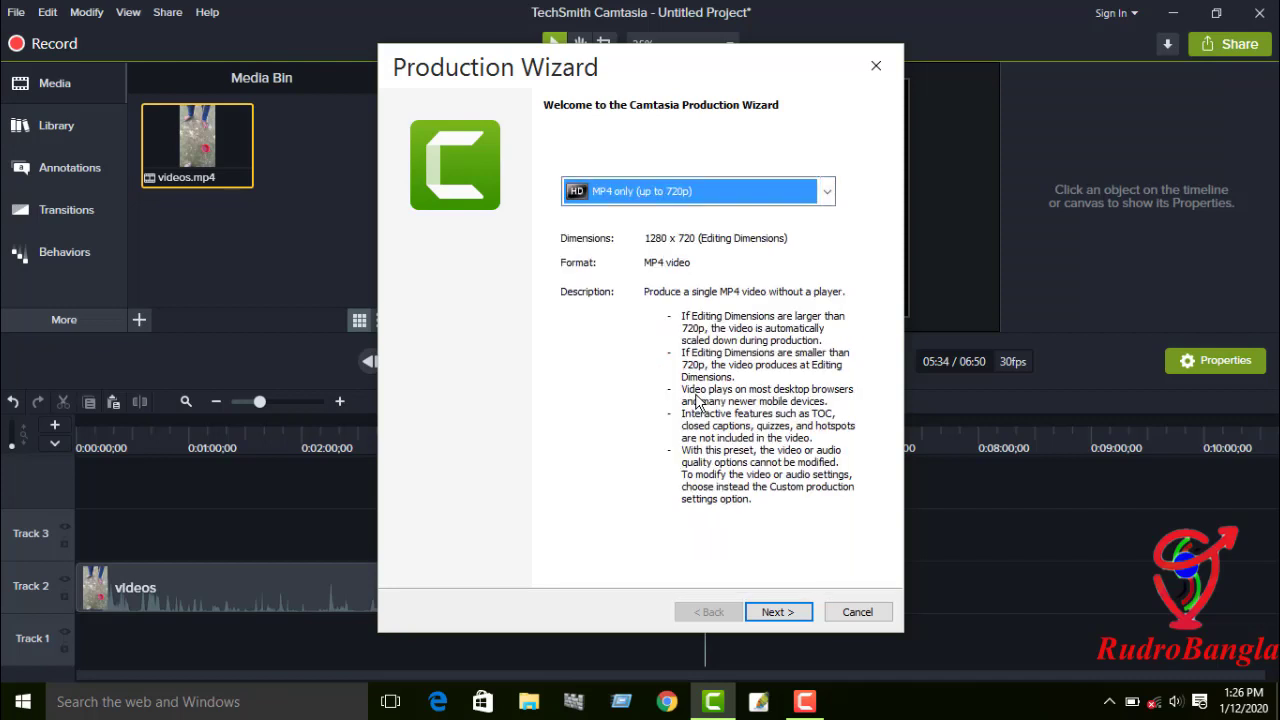
left_click(768, 611)
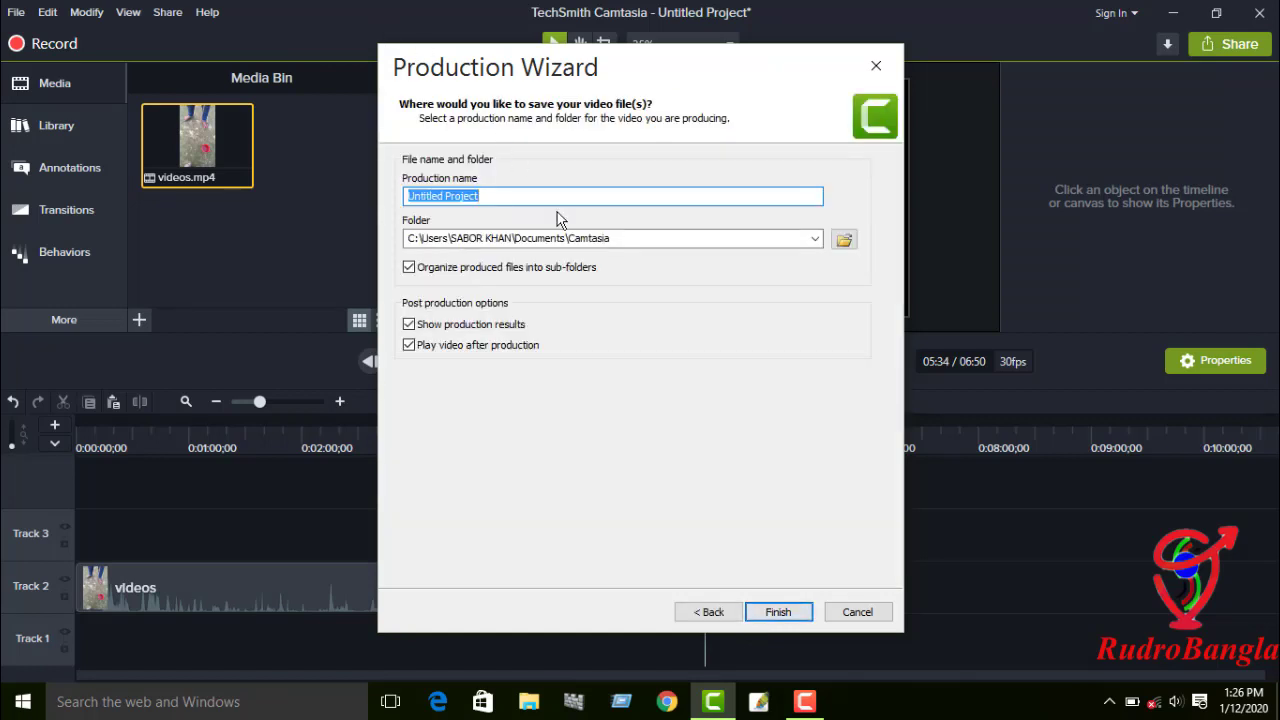
- Enter "new file 2020" as the production name and cancel the production
type("new")
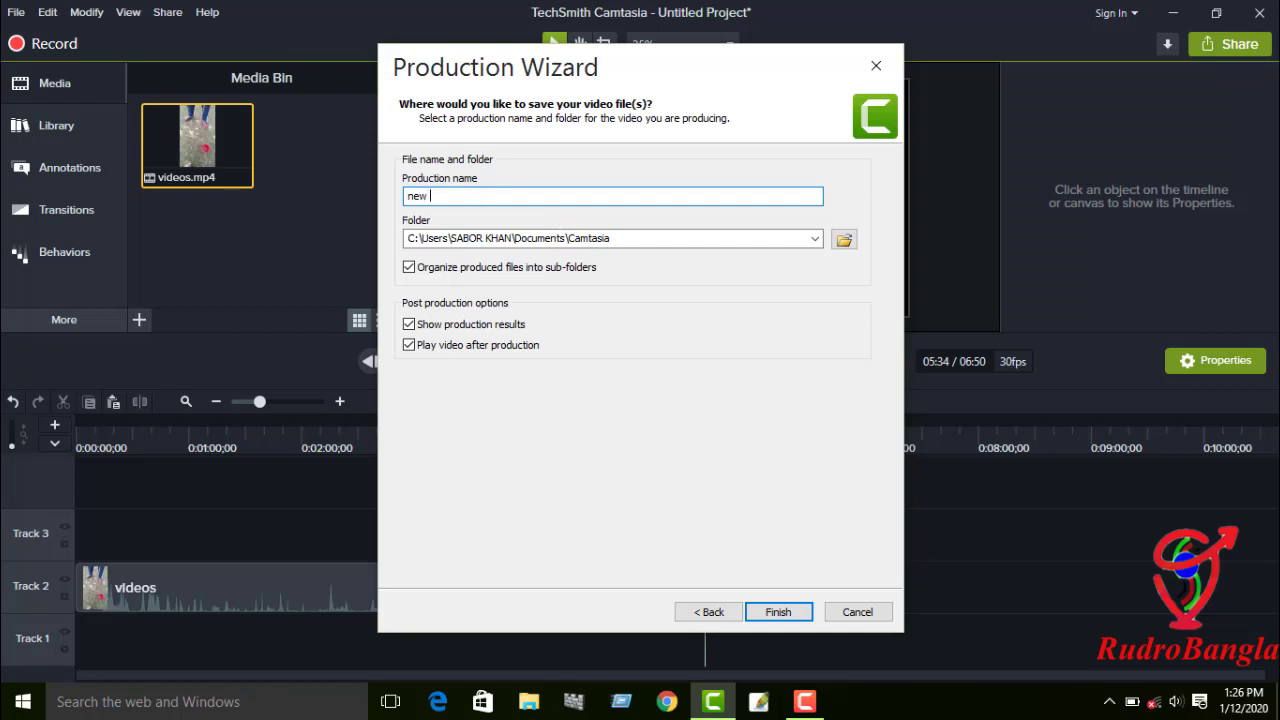
type(" file 2020")
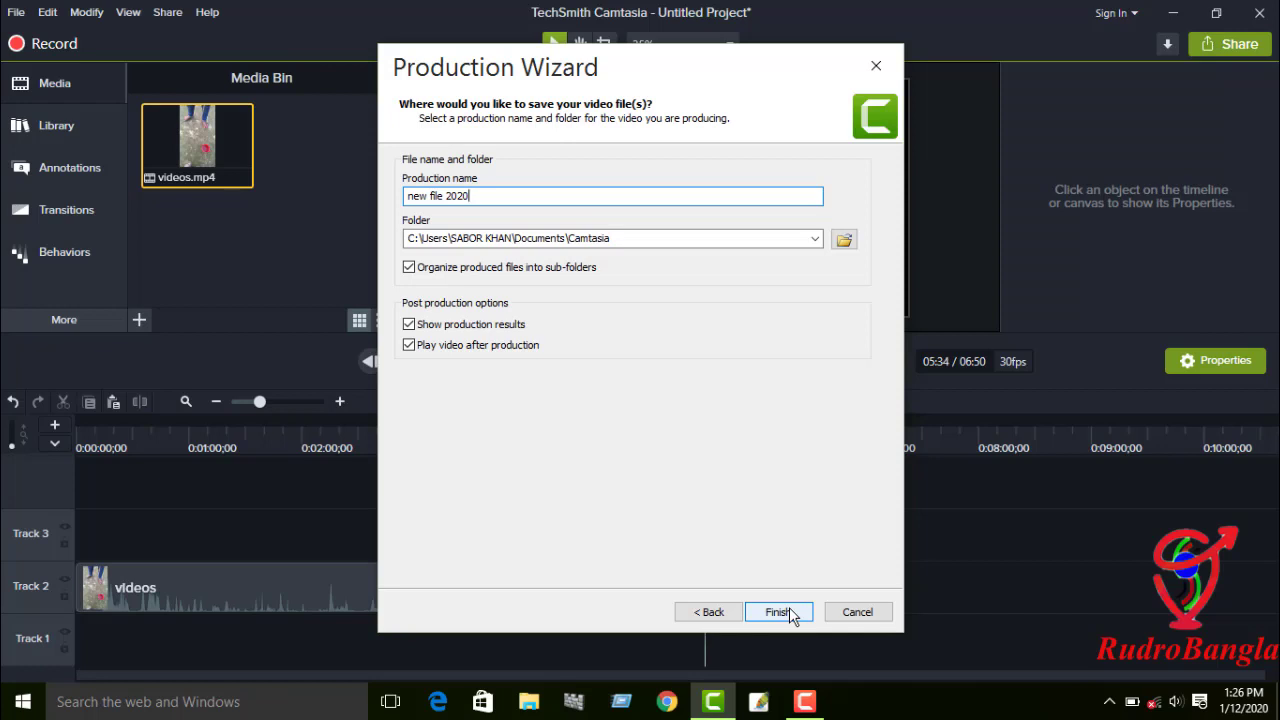
left_click(855, 612)
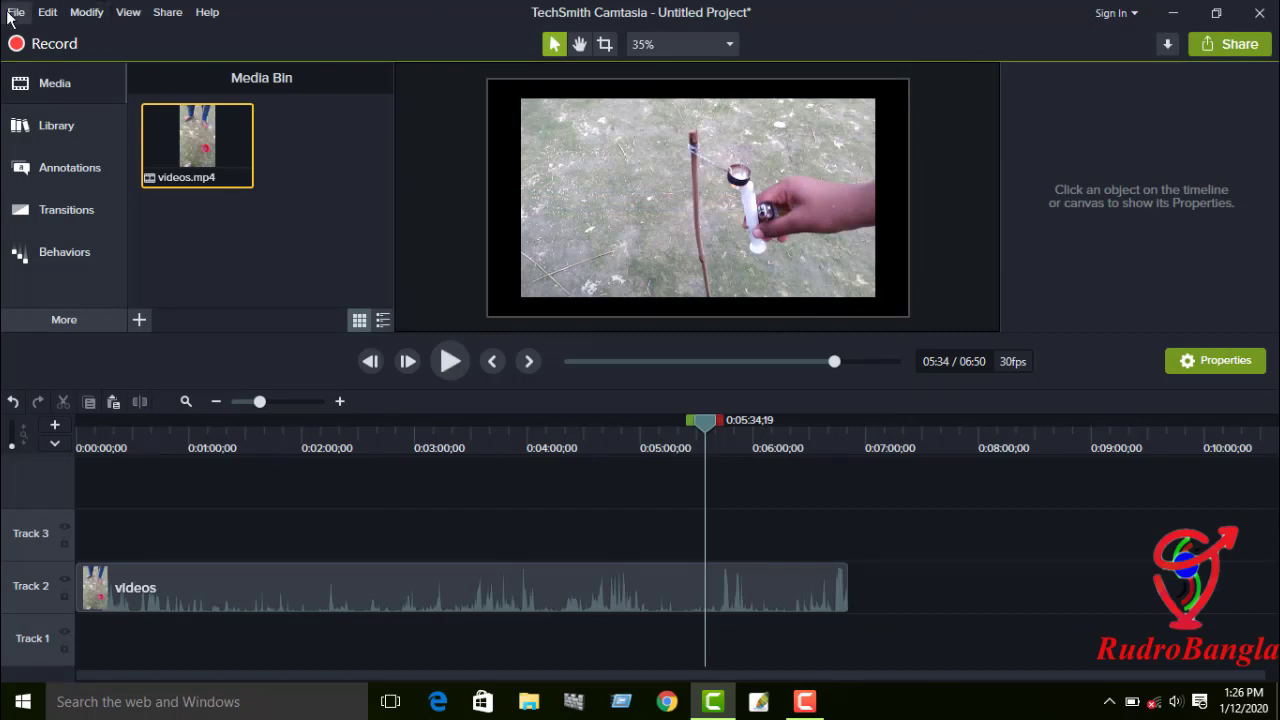
- Restart the local file production with the MP4 only (up to 720p) preset, show its save settings, and close the wizard
left_click(168, 14)
left_click(186, 35)
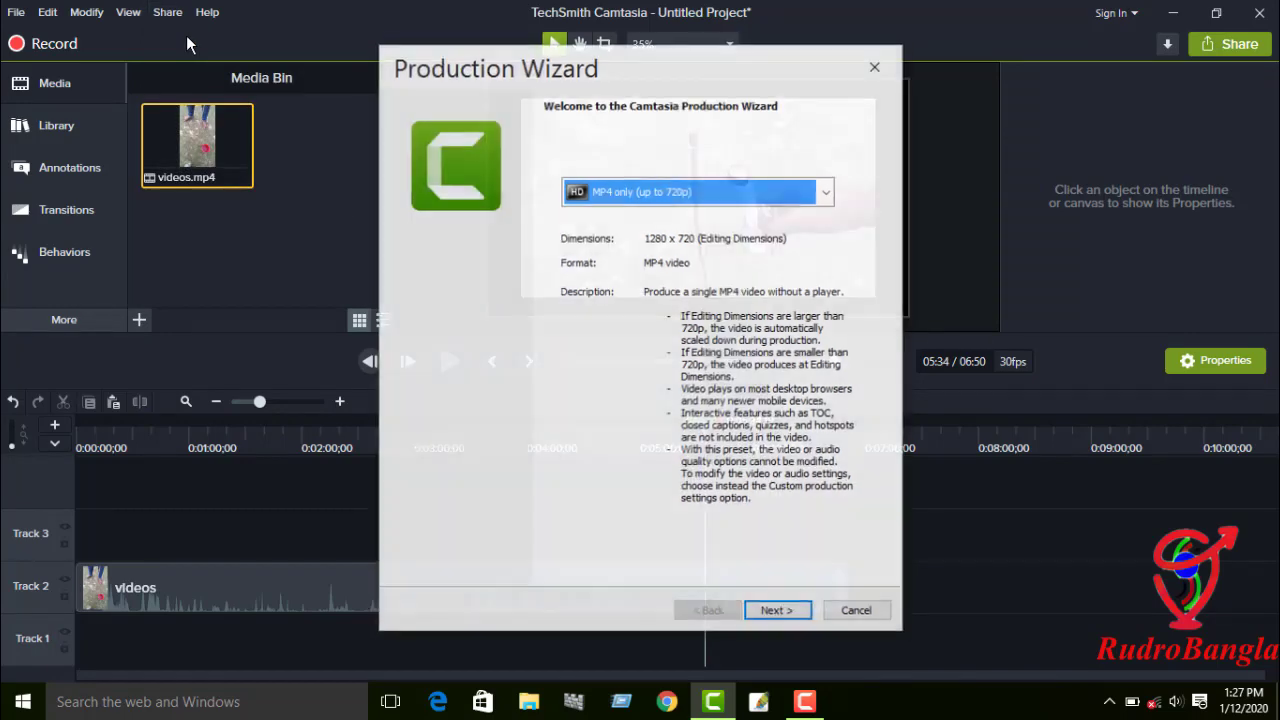
left_click(697, 201)
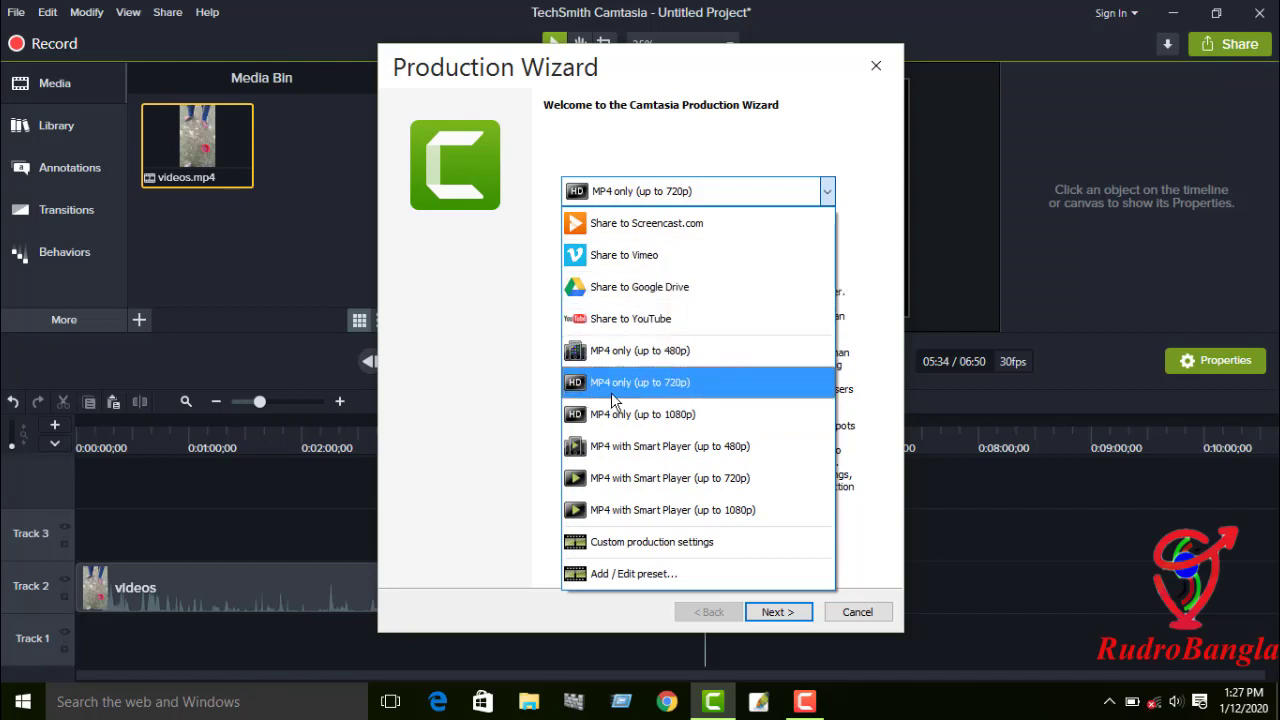
left_click(660, 384)
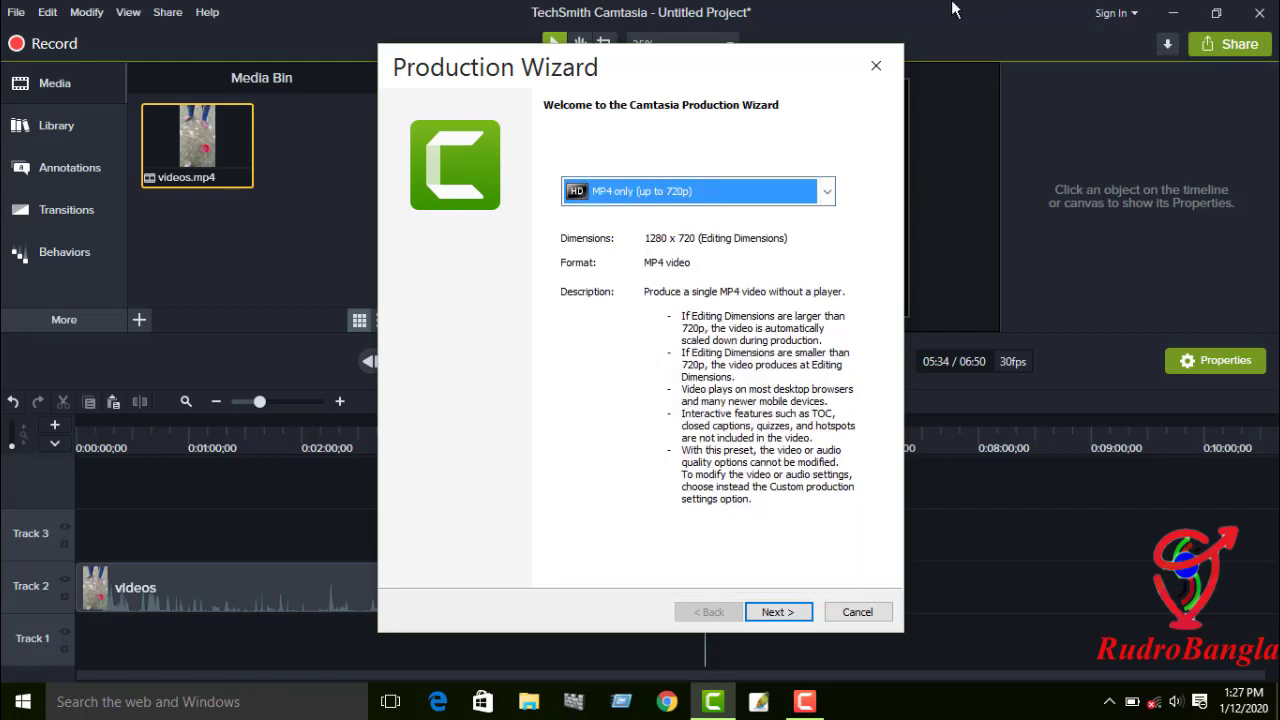
left_click(791, 621)
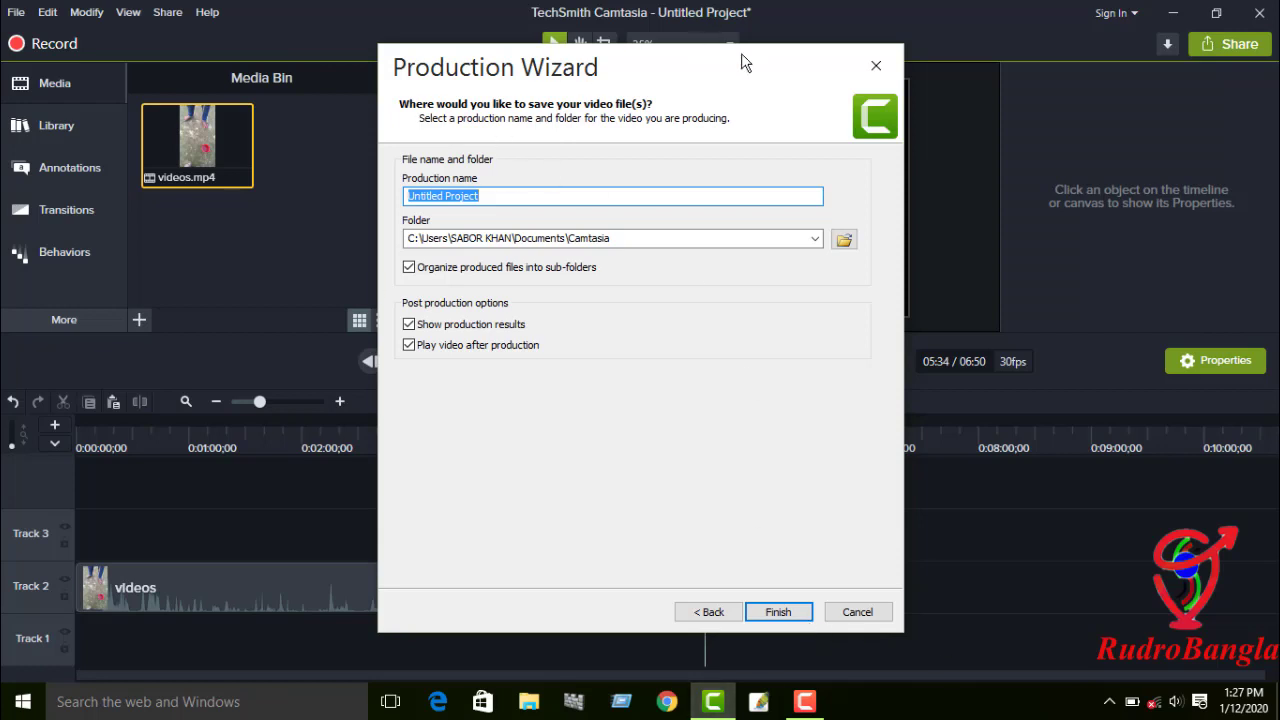
left_click(876, 66)
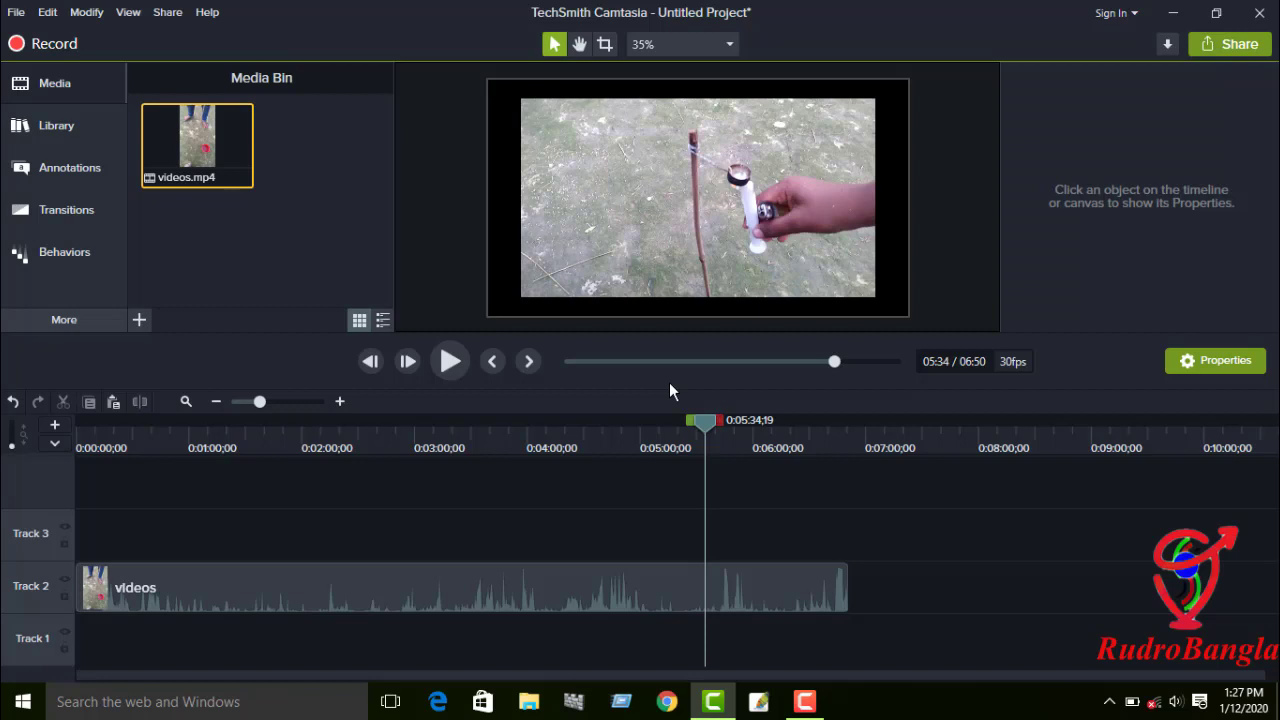
- Move the playhead to about 0:04:39 on the timeline
left_click(85, 325)
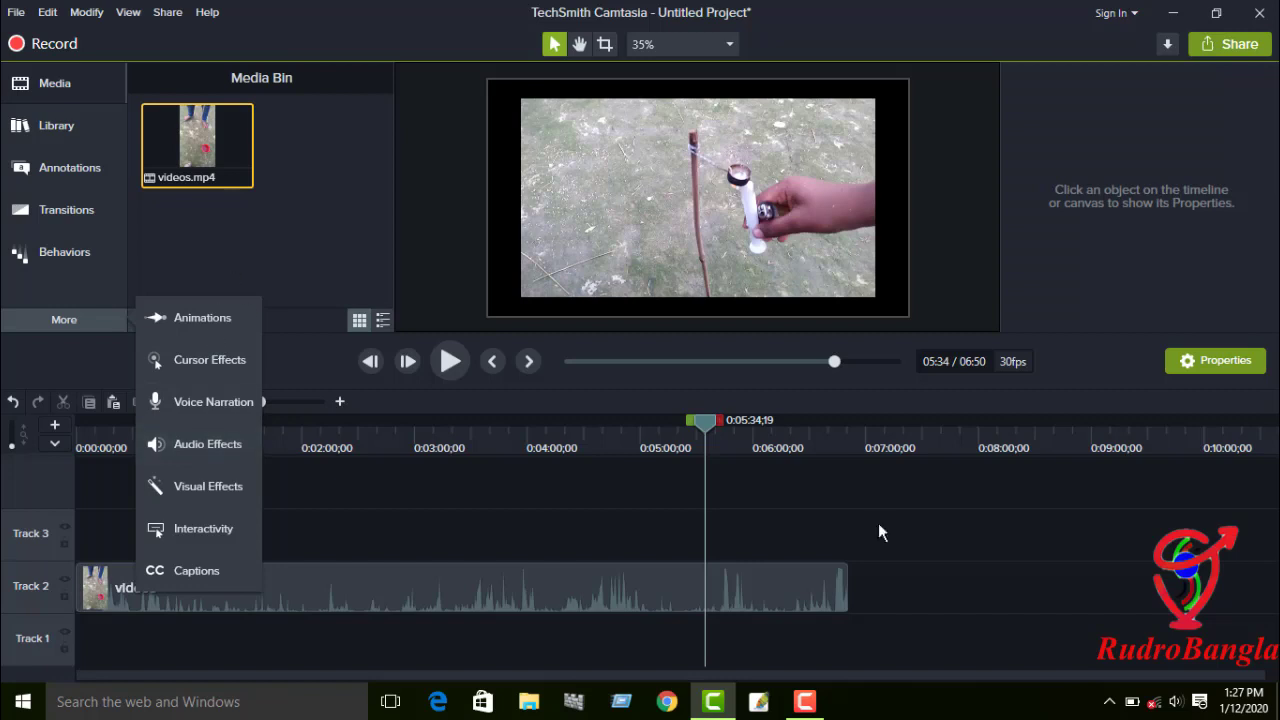
left_click(965, 519)
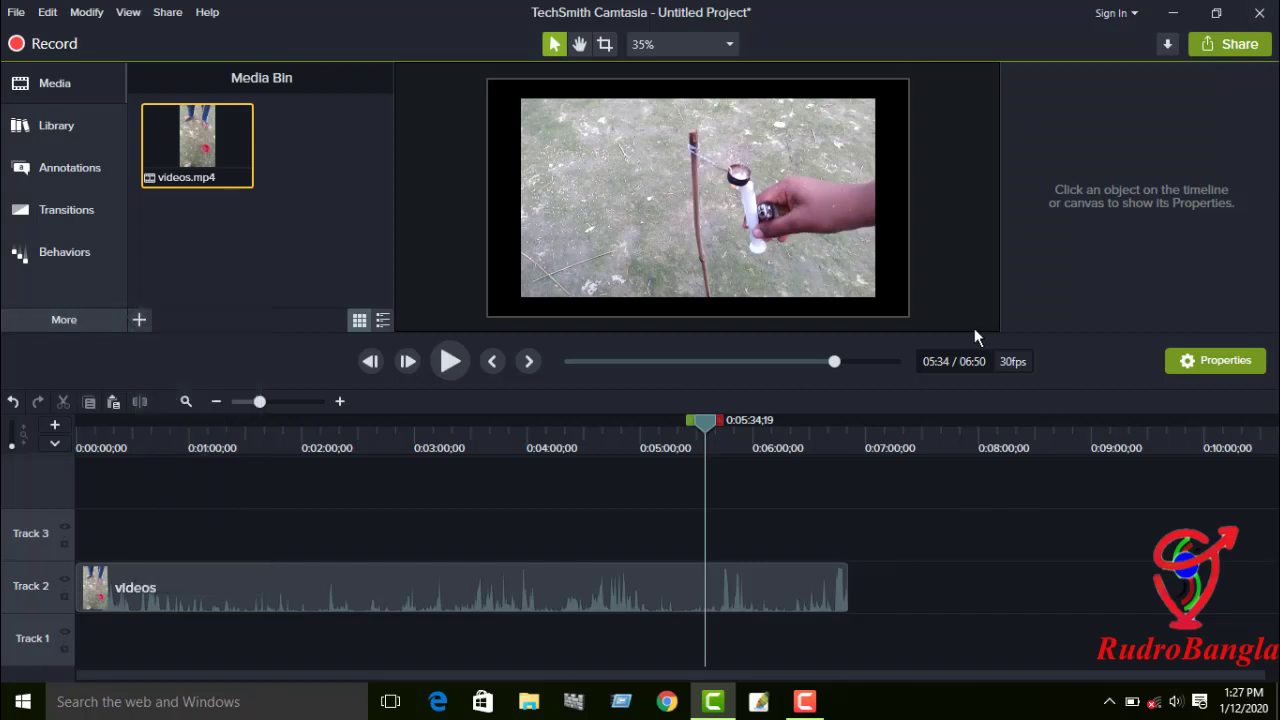
left_click_drag(706, 421, 603, 452)
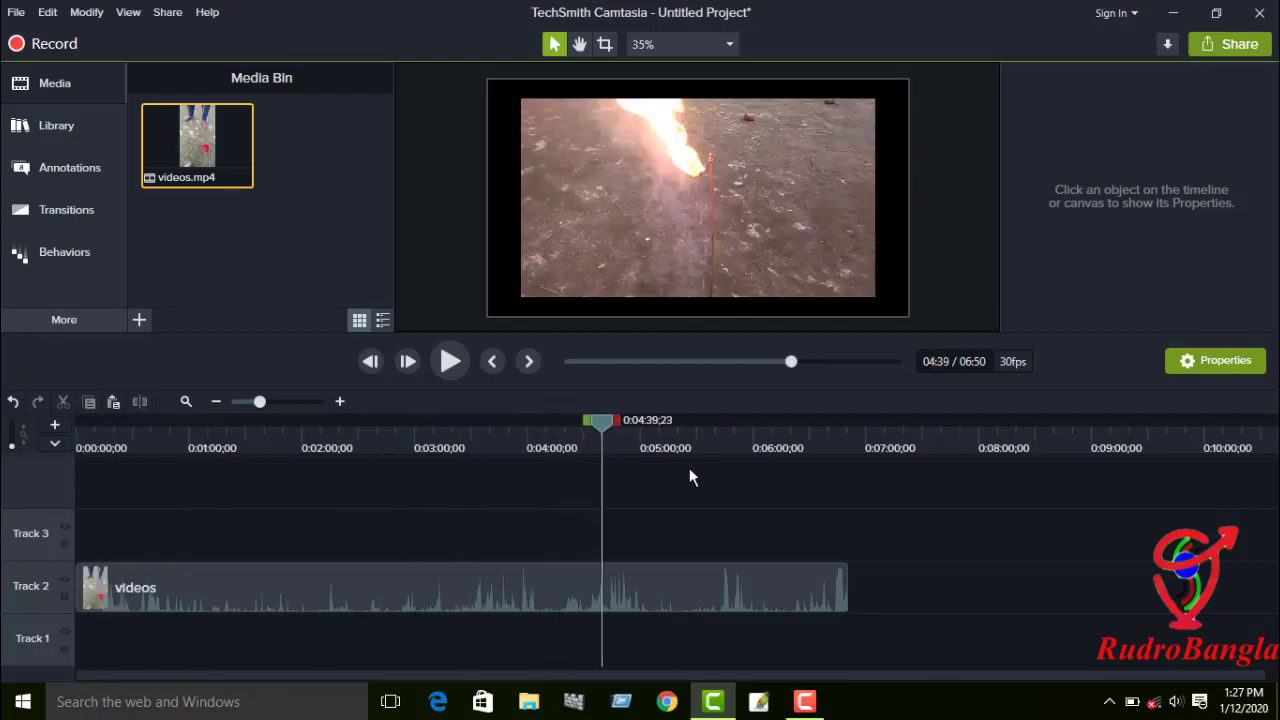